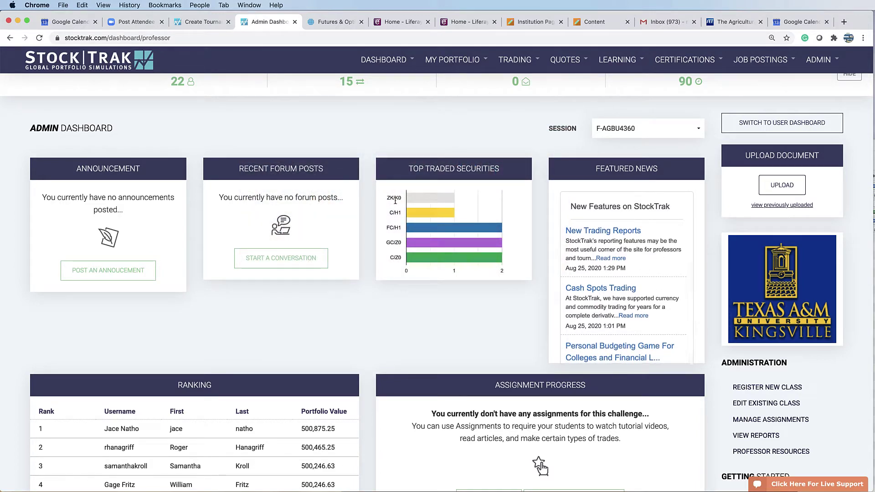
- Check the total registrations figure for class F-AGBU4360 on the admin dashboard
{"action": "scroll", "coordinate": [425, 228], "scroll_direction": "up", "scroll_amount": 3}
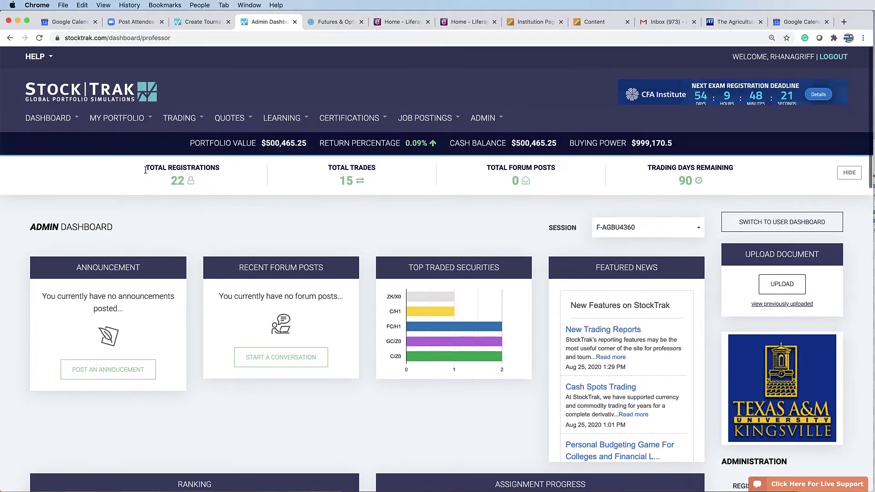
{"action": "left_click_drag", "start_coordinate": [170, 180], "coordinate": [182, 180]}
{"action": "scroll", "coordinate": [259, 217], "scroll_direction": "down", "scroll_amount": 6}
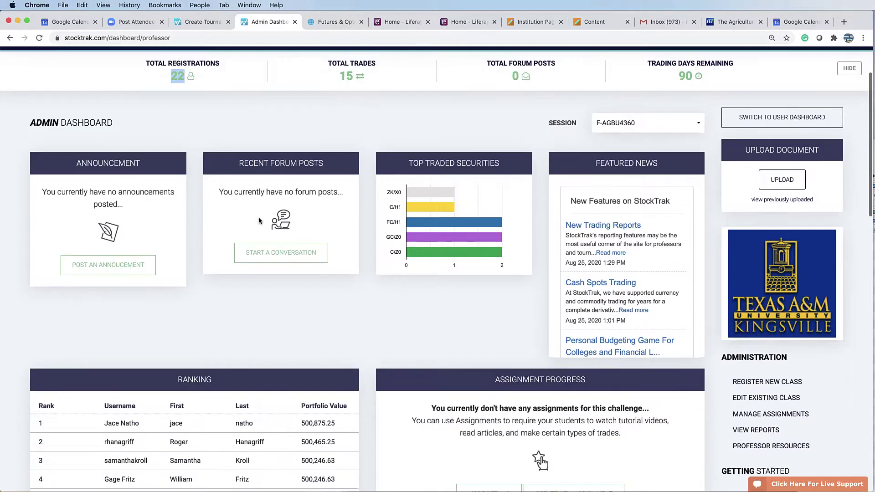
- Open the class summary report and examine its activations, total trades made and session parameters
{"action": "left_click", "coordinate": [188, 368]}
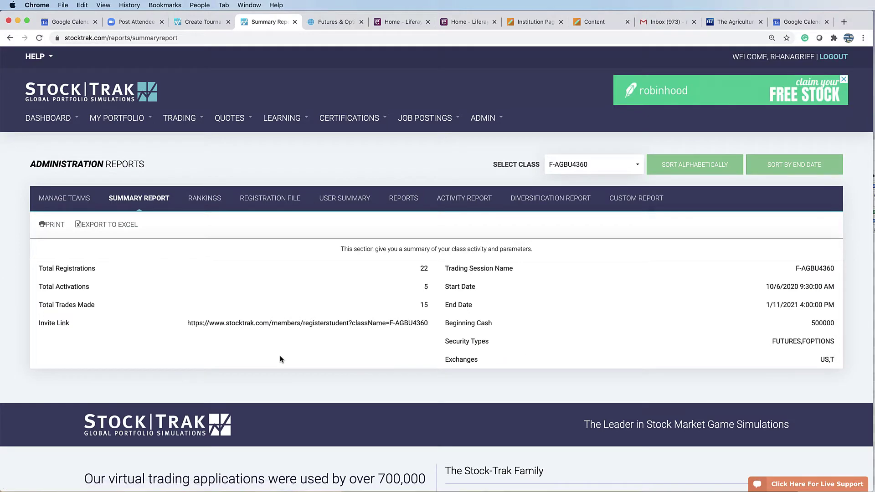
{"action": "scroll", "coordinate": [280, 359], "scroll_direction": "down", "scroll_amount": 3}
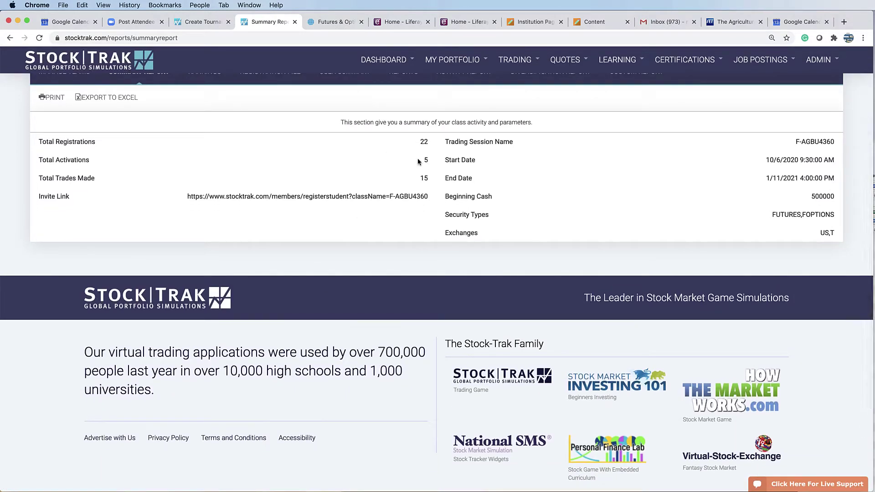
{"action": "left_click_drag", "start_coordinate": [416, 180], "coordinate": [433, 179]}
{"action": "scroll", "coordinate": [426, 259], "scroll_direction": "down", "scroll_amount": 2}
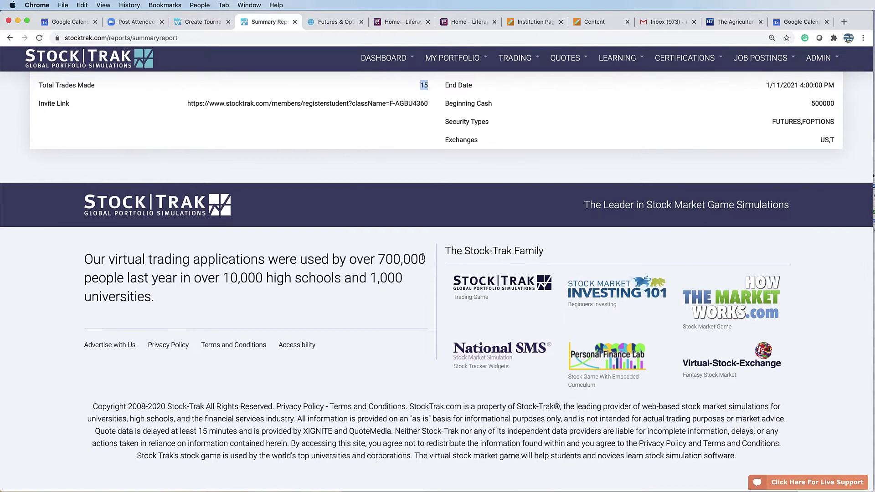
{"action": "scroll", "coordinate": [423, 257], "scroll_direction": "up", "scroll_amount": 5}
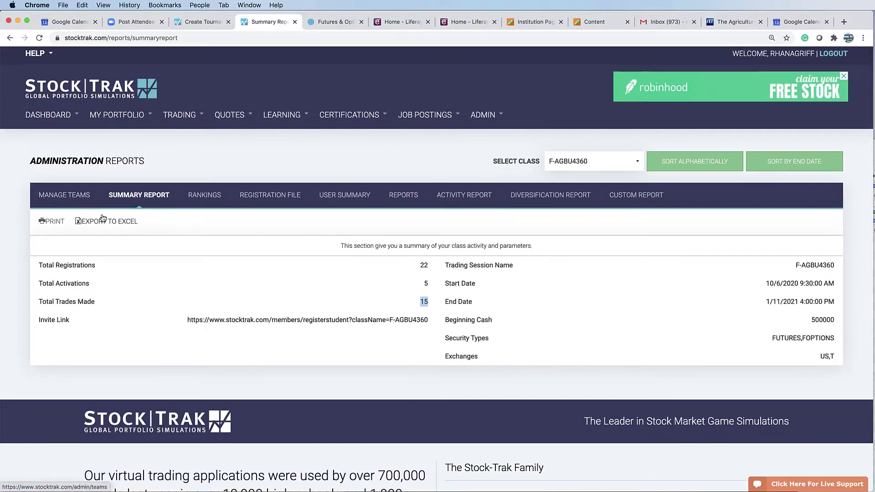
- Open the class rankings report and compare the portfolio values of the two top-ranked accounts
{"action": "left_click", "coordinate": [208, 199]}
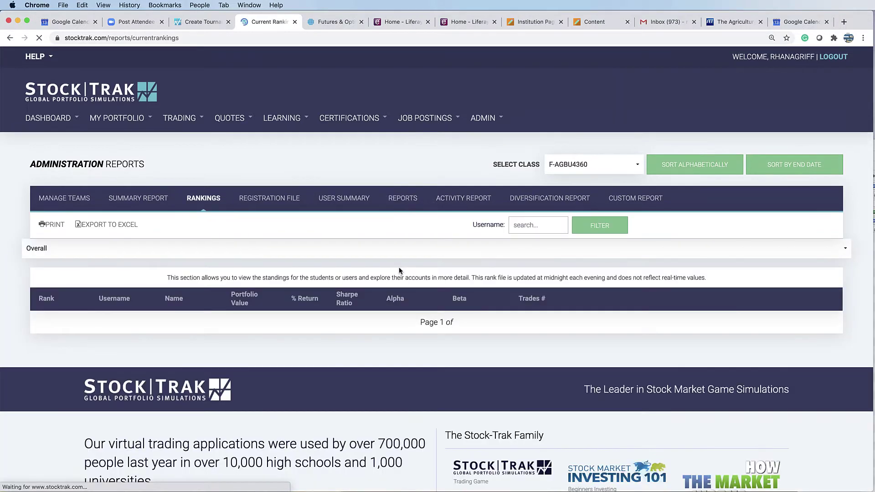
{"action": "scroll", "coordinate": [400, 270], "scroll_direction": "down", "scroll_amount": 3}
{"action": "scroll", "coordinate": [399, 271], "scroll_direction": "down", "scroll_amount": 5}
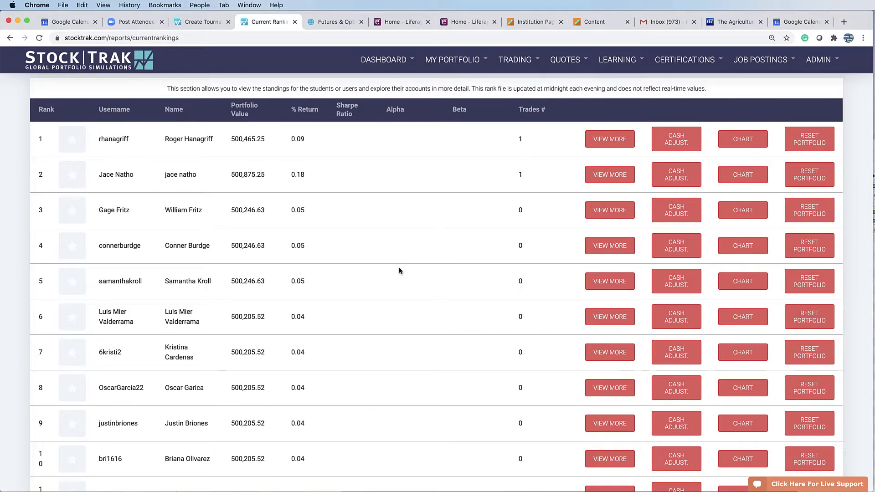
{"action": "left_click_drag", "start_coordinate": [231, 137], "coordinate": [276, 141]}
{"action": "left_click", "coordinate": [160, 176]}
{"action": "left_click_drag", "start_coordinate": [244, 142], "coordinate": [263, 141]}
{"action": "scroll", "coordinate": [272, 321], "scroll_direction": "down", "scroll_amount": 3}
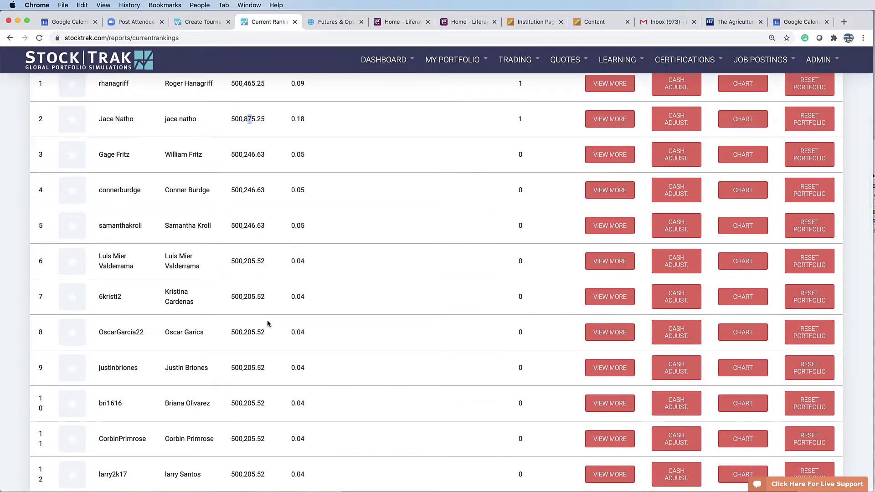
- Examine the rest of the rankings, checking the portfolio values and number of trades of the lowest-ranked accounts
{"action": "scroll", "coordinate": [268, 324], "scroll_direction": "down", "scroll_amount": 6}
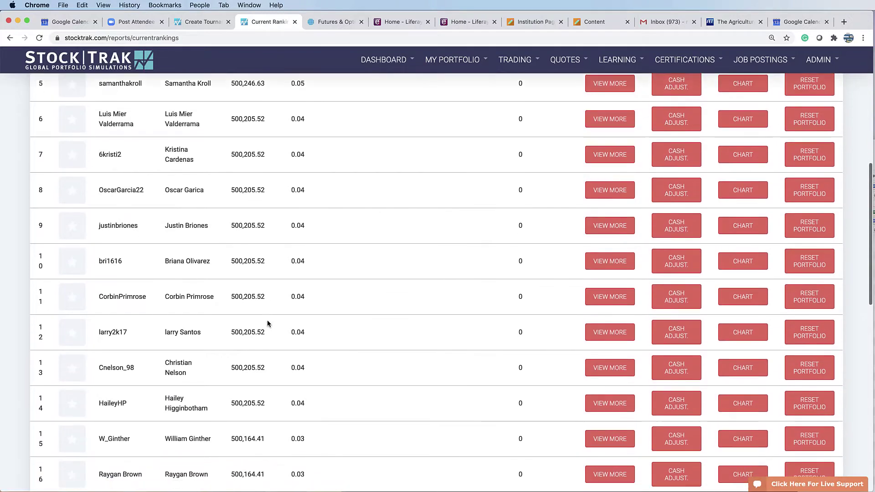
{"action": "scroll", "coordinate": [268, 324], "scroll_direction": "down", "scroll_amount": 12}
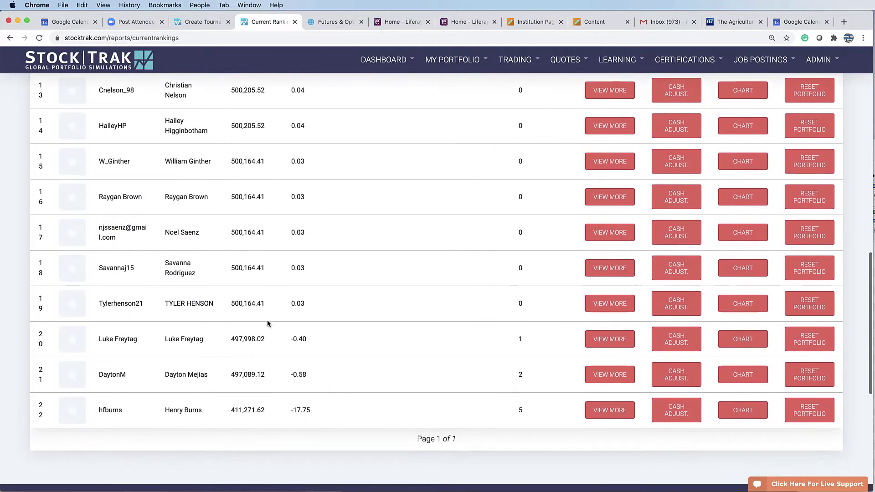
{"action": "left_click_drag", "start_coordinate": [536, 413], "coordinate": [486, 417]}
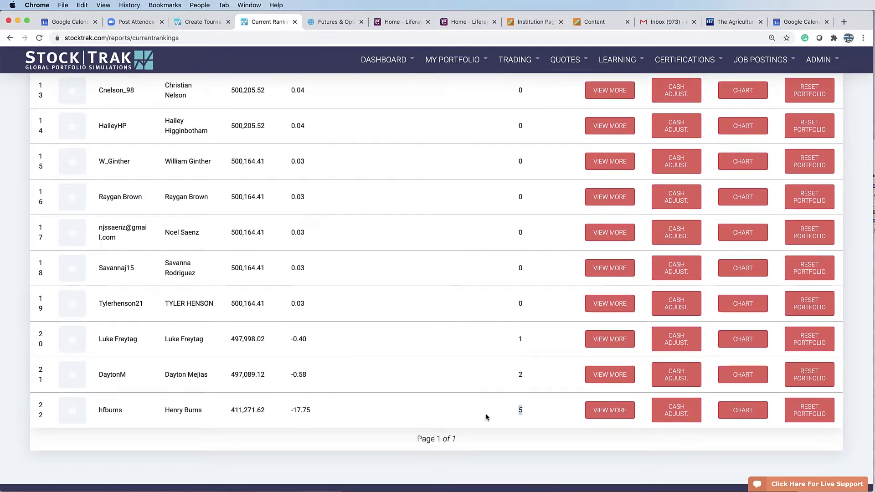
{"action": "left_click_drag", "start_coordinate": [230, 411], "coordinate": [266, 411]}
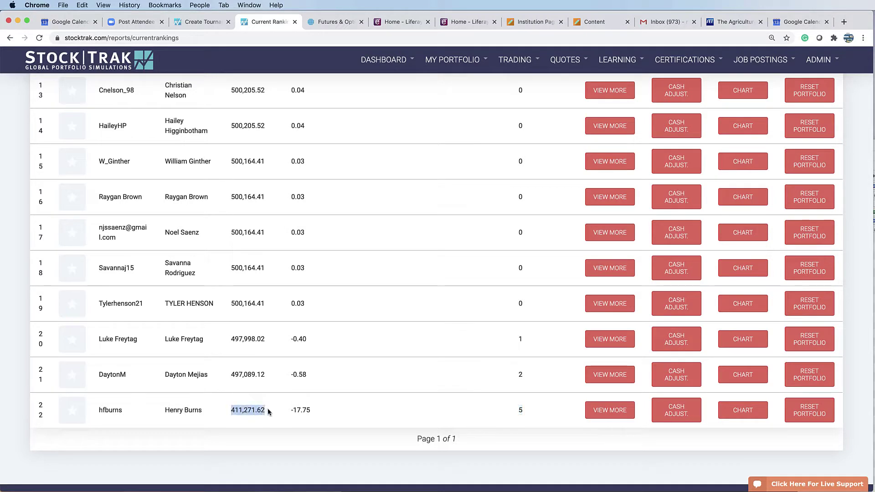
{"action": "left_click_drag", "start_coordinate": [232, 373], "coordinate": [292, 374]}
{"action": "scroll", "coordinate": [268, 302], "scroll_direction": "left", "scroll_amount": 1}
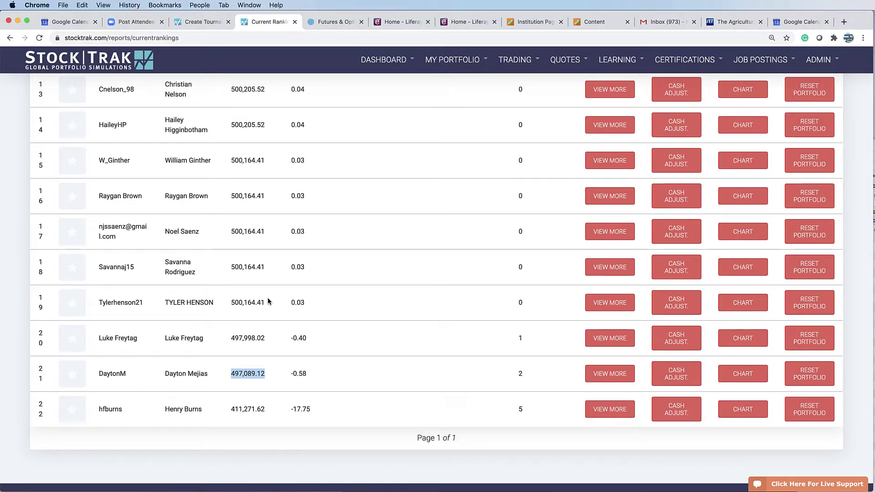
{"action": "scroll", "coordinate": [269, 301], "scroll_direction": "up", "scroll_amount": 12}
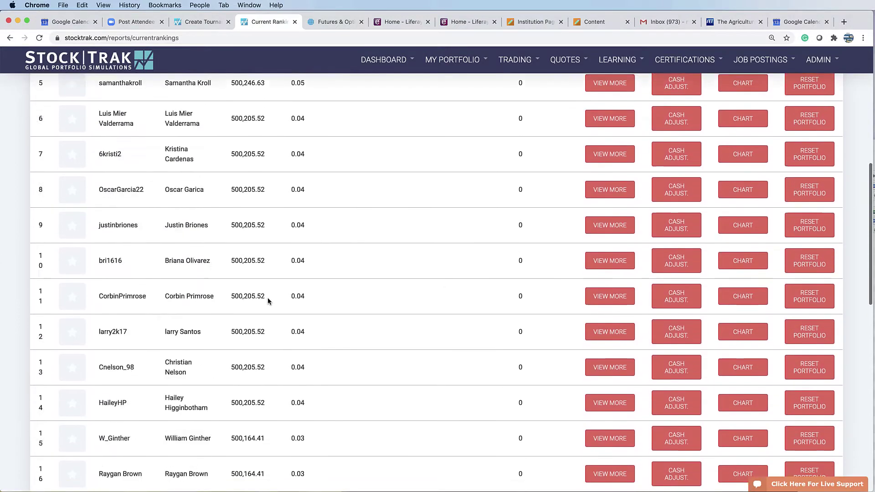
{"action": "scroll", "coordinate": [267, 297], "scroll_direction": "up", "scroll_amount": 4}
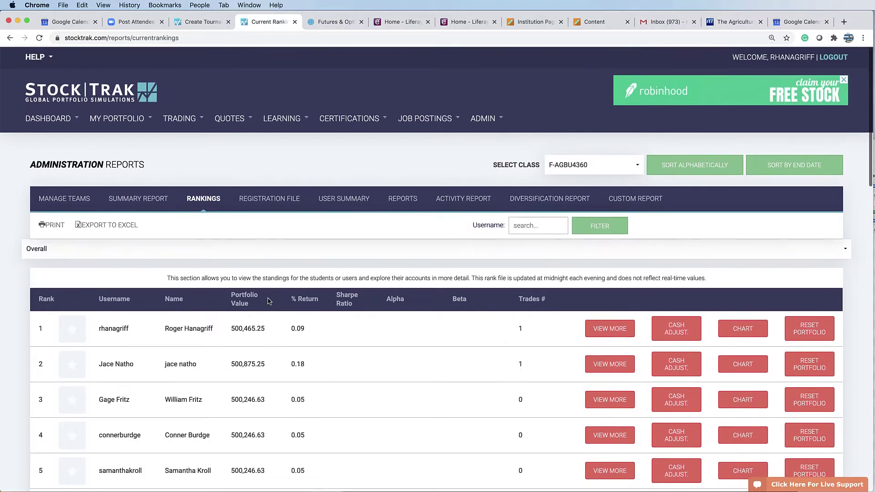
- Open the portfolio's Open Positions page
{"action": "left_click", "coordinate": [63, 116]}
{"action": "mouse_move", "coordinate": [114, 123]}
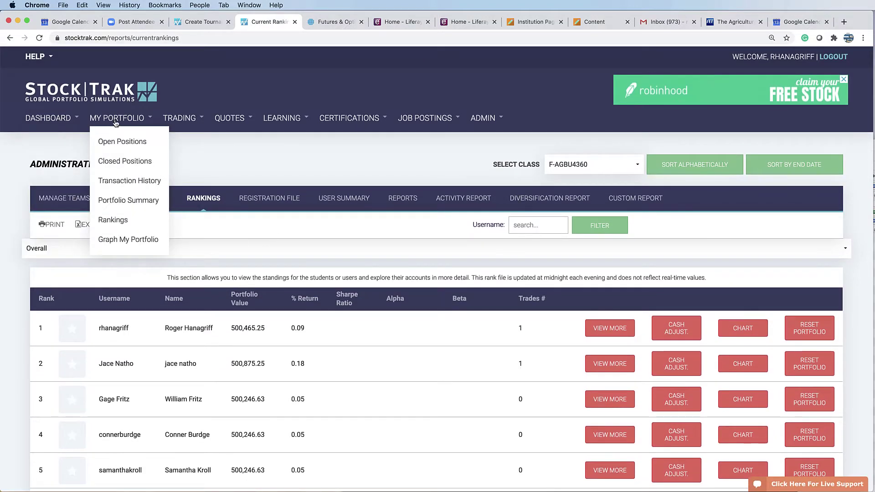
{"action": "left_click", "coordinate": [129, 143]}
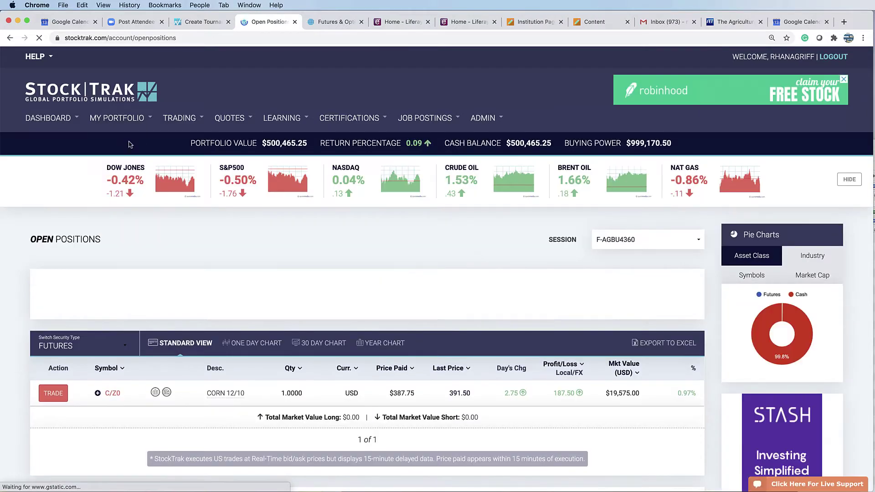
- Examine the quantity, day's change, profit/loss and available action of the open C/Z0 corn futures position
{"action": "mouse_move", "coordinate": [178, 120]}
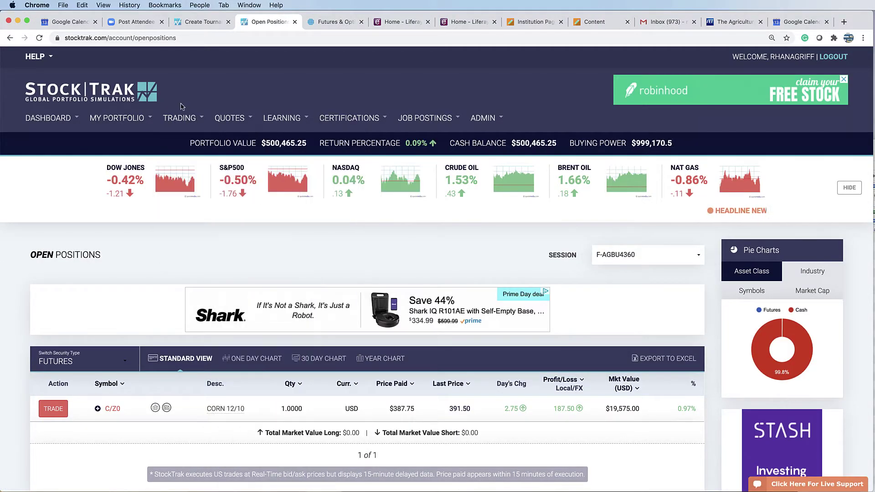
{"action": "mouse_move", "coordinate": [121, 119]}
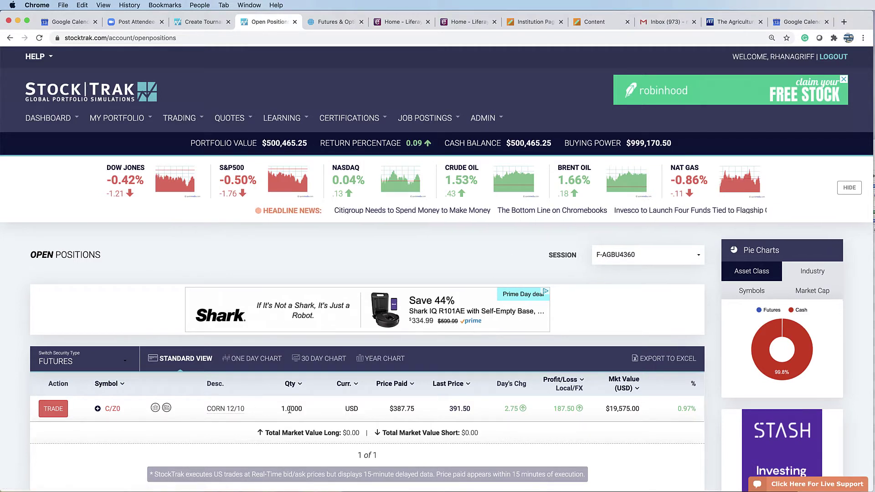
{"action": "left_click_drag", "start_coordinate": [281, 409], "coordinate": [311, 411]}
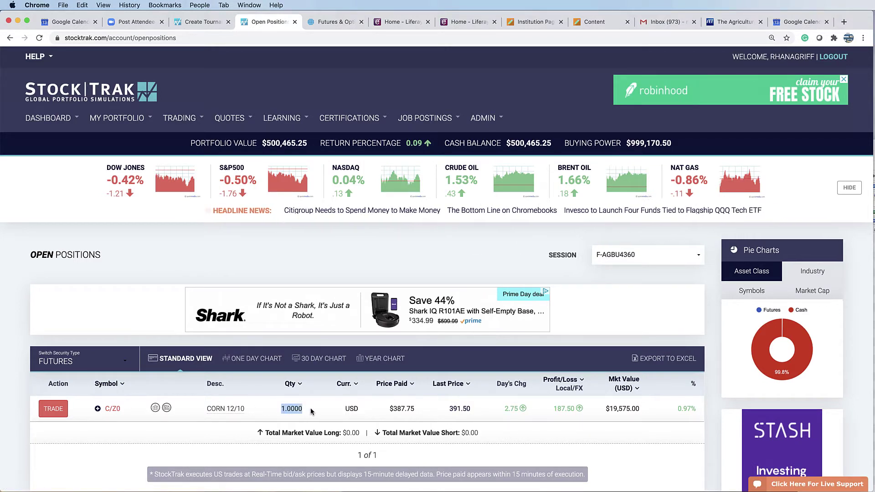
{"action": "left_click", "coordinate": [283, 409]}
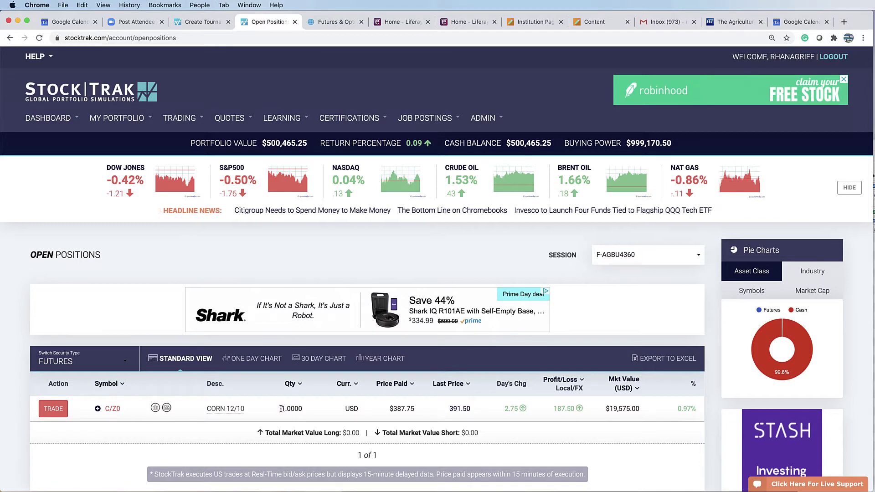
{"action": "left_click_drag", "start_coordinate": [281, 409], "coordinate": [311, 411]}
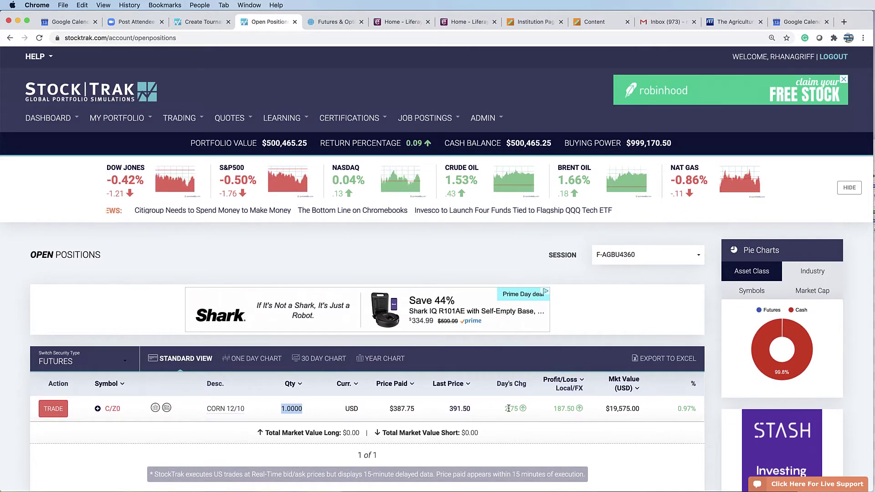
{"action": "left_click_drag", "start_coordinate": [504, 409], "coordinate": [559, 409]}
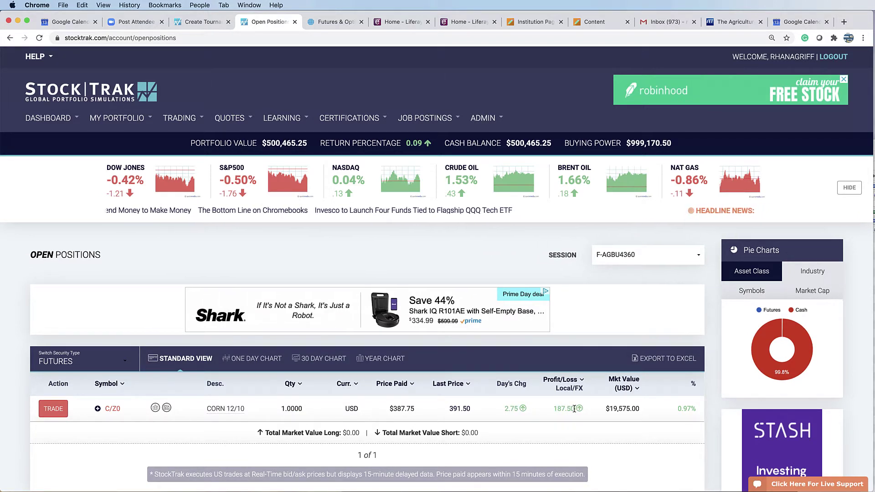
{"action": "left_click", "coordinate": [572, 416]}
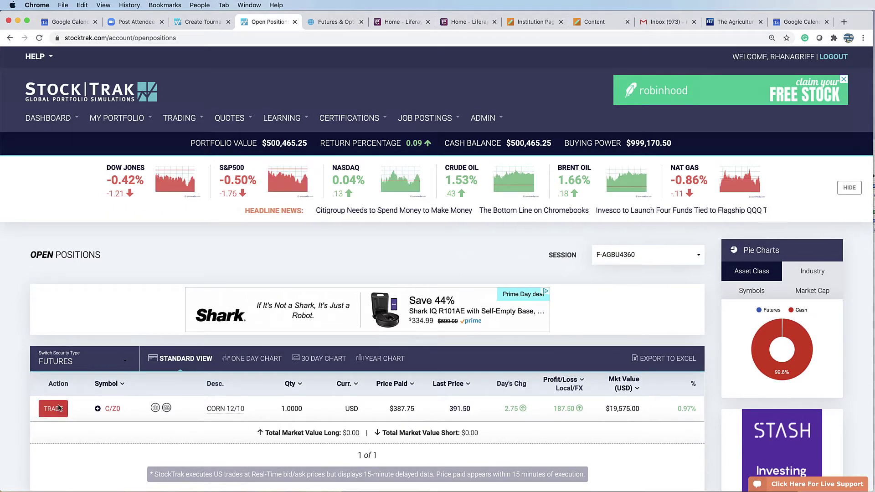
{"action": "left_click_drag", "start_coordinate": [52, 384], "coordinate": [63, 386]}
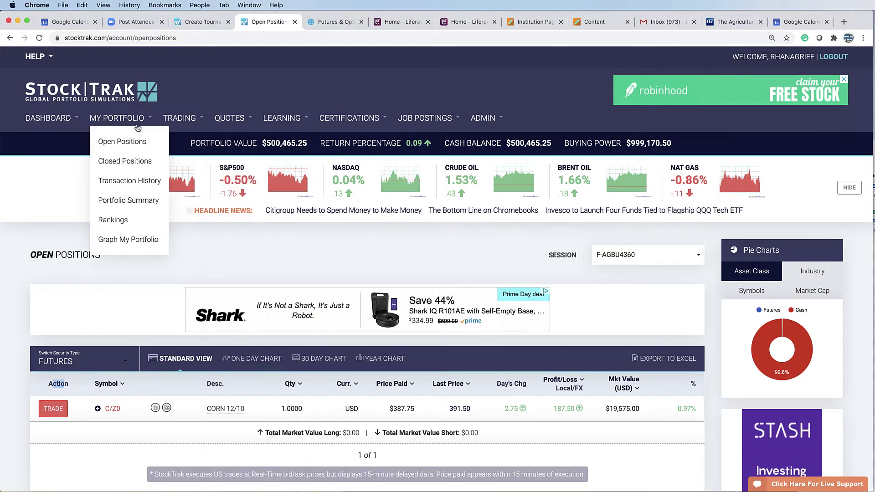
- Start a futures trade from the C/Z0 corn position and keep Sell as the order action
{"action": "left_click", "coordinate": [54, 410]}
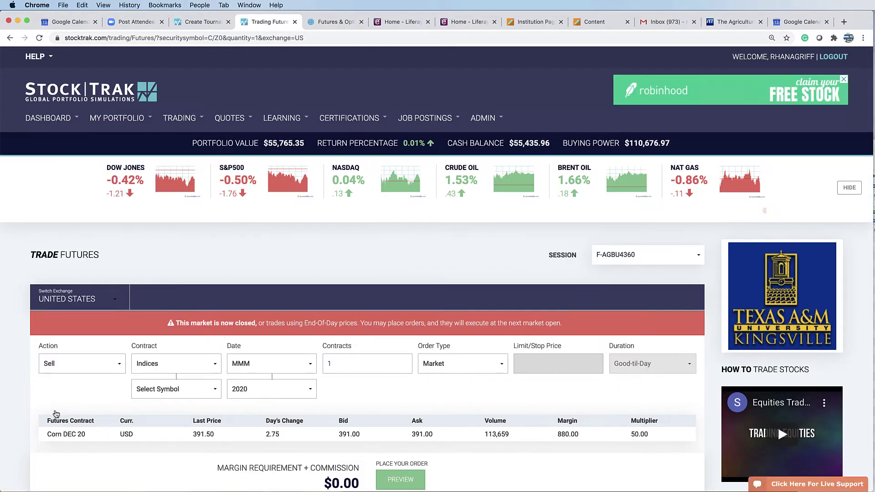
{"action": "left_click", "coordinate": [69, 368]}
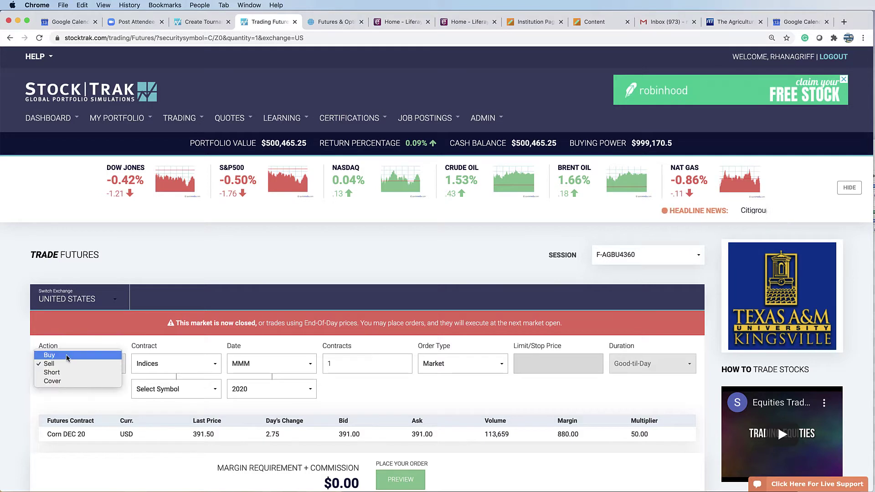
{"action": "left_click", "coordinate": [65, 367]}
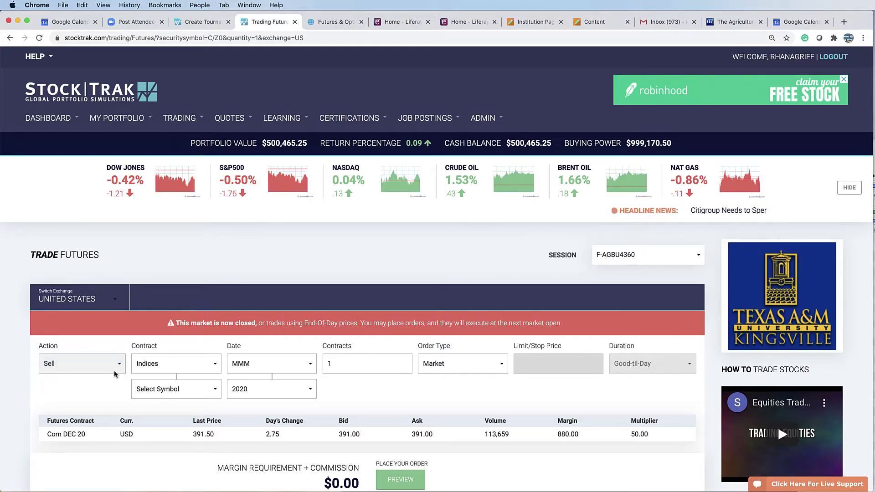
- Set the futures contract to Grain & Oil Seeds, Corn (Globex), with a Dec 2020 date, and check the listed contract
{"action": "left_click", "coordinate": [184, 365]}
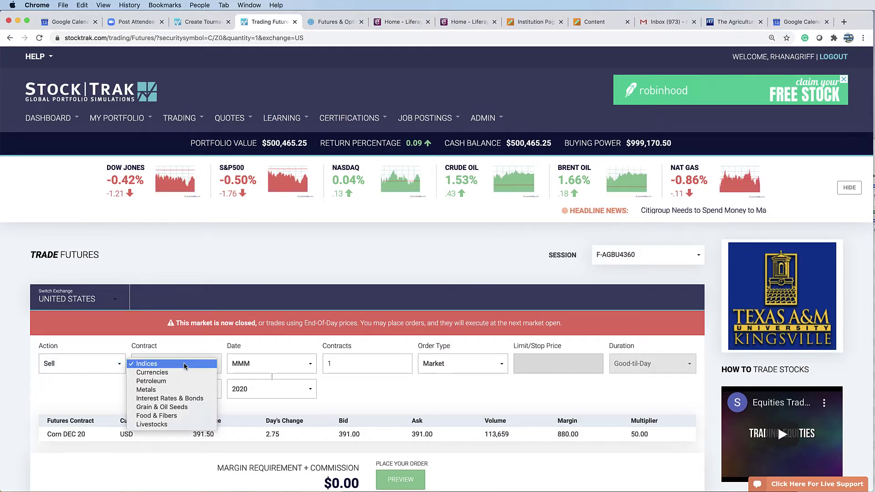
{"action": "left_click", "coordinate": [182, 407]}
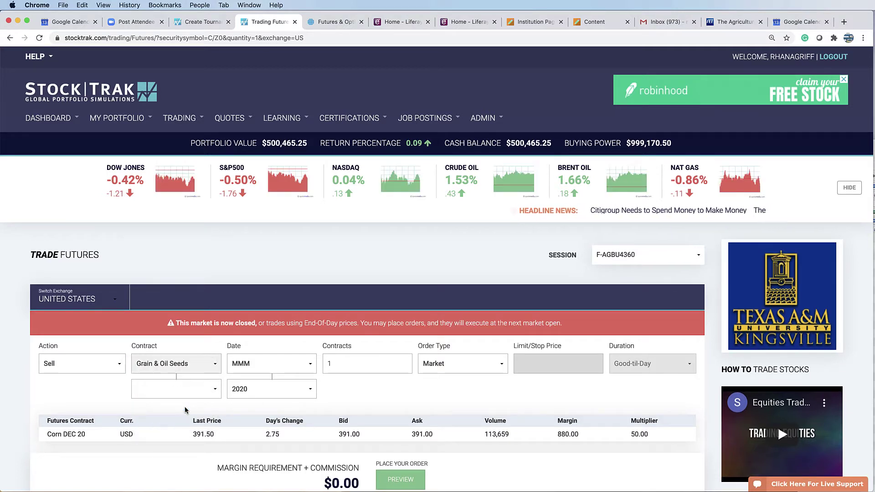
{"action": "left_click", "coordinate": [195, 392]}
{"action": "left_click", "coordinate": [178, 403]}
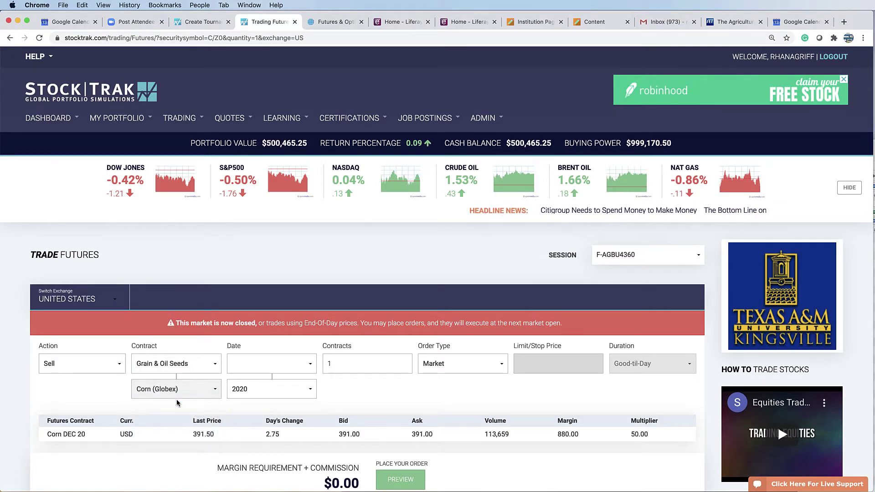
{"action": "left_click", "coordinate": [273, 385]}
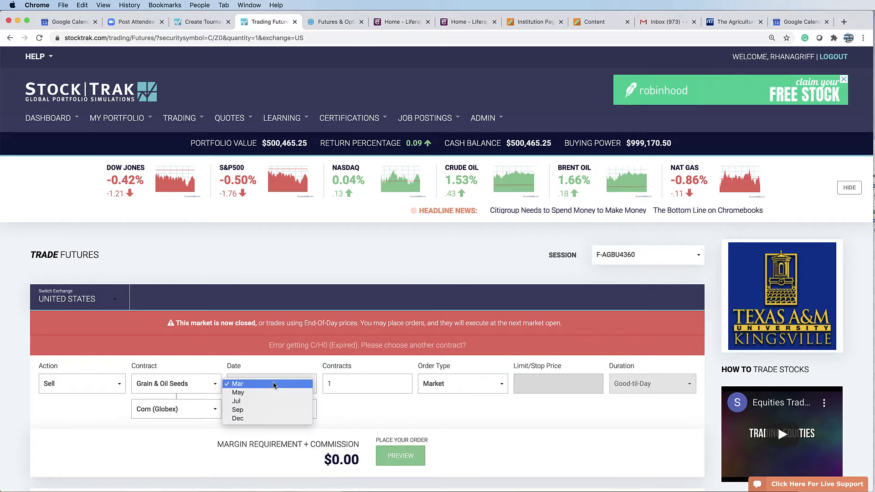
{"action": "left_click", "coordinate": [275, 421]}
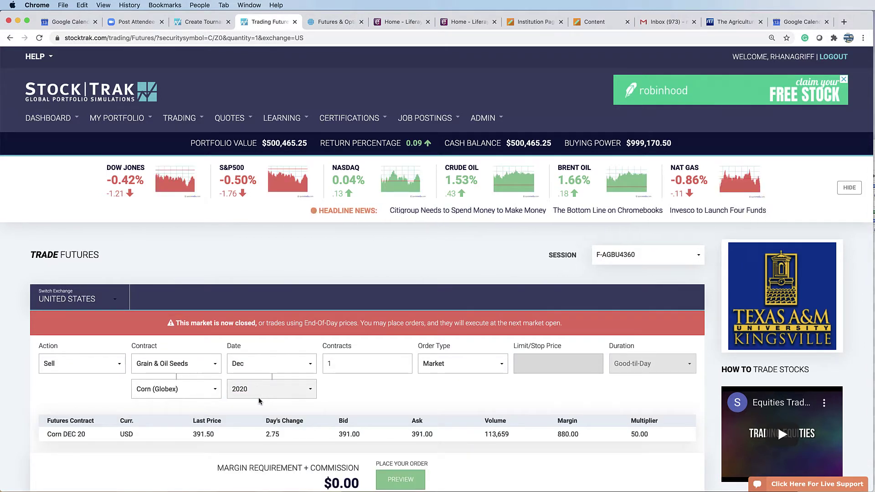
{"action": "left_click_drag", "start_coordinate": [55, 435], "coordinate": [81, 435]}
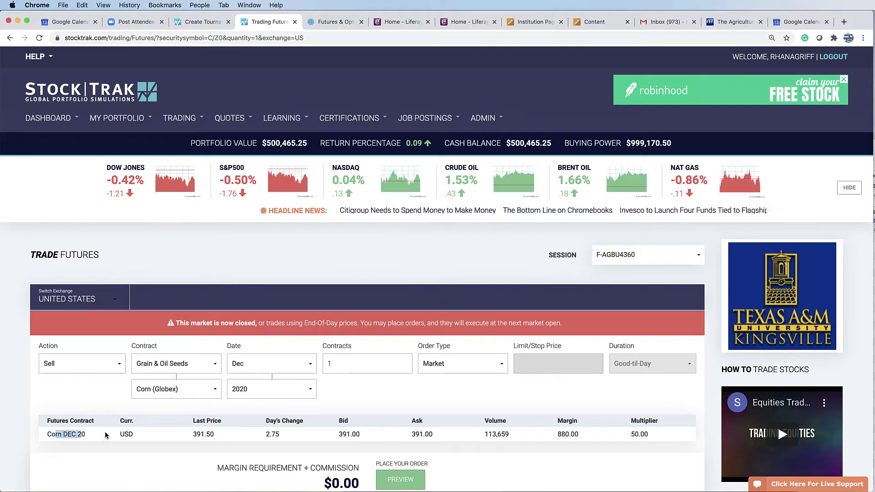
- Keep 1 contract and the Market order type for the Dec 2020 corn sell order, and preview the order
{"action": "left_click", "coordinate": [348, 364]}
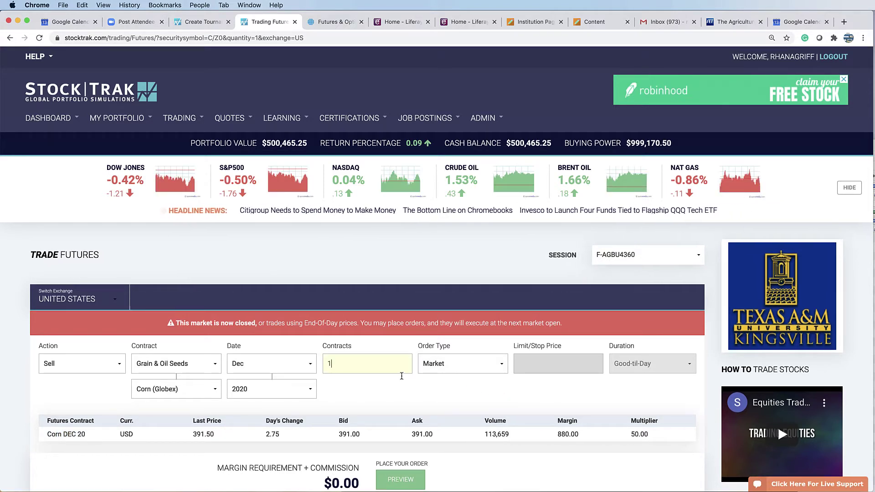
{"action": "left_click_drag", "start_coordinate": [191, 323], "coordinate": [492, 325]}
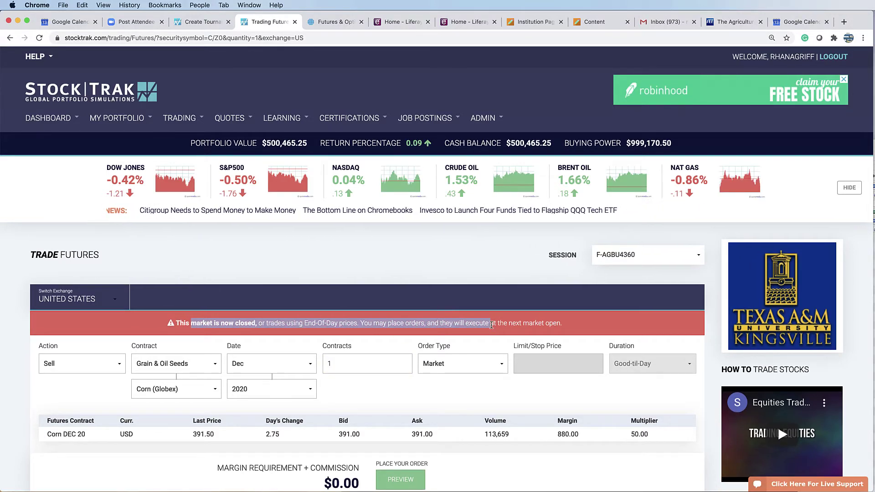
{"action": "scroll", "coordinate": [490, 354], "scroll_direction": "down", "scroll_amount": 2}
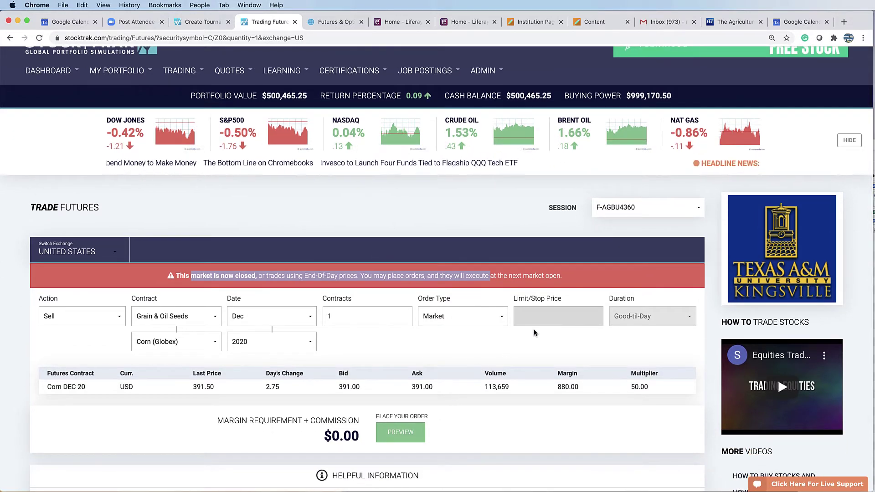
{"action": "left_click", "coordinate": [424, 318]}
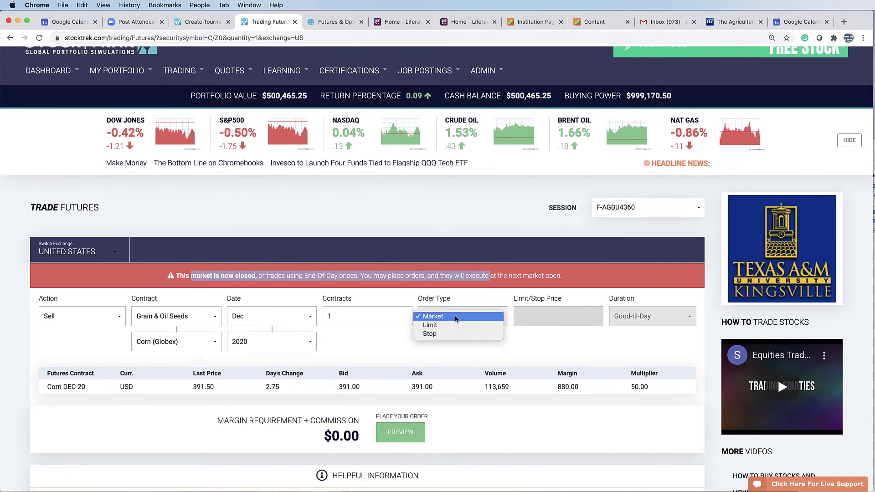
{"action": "left_click", "coordinate": [456, 317]}
{"action": "left_click", "coordinate": [458, 319]}
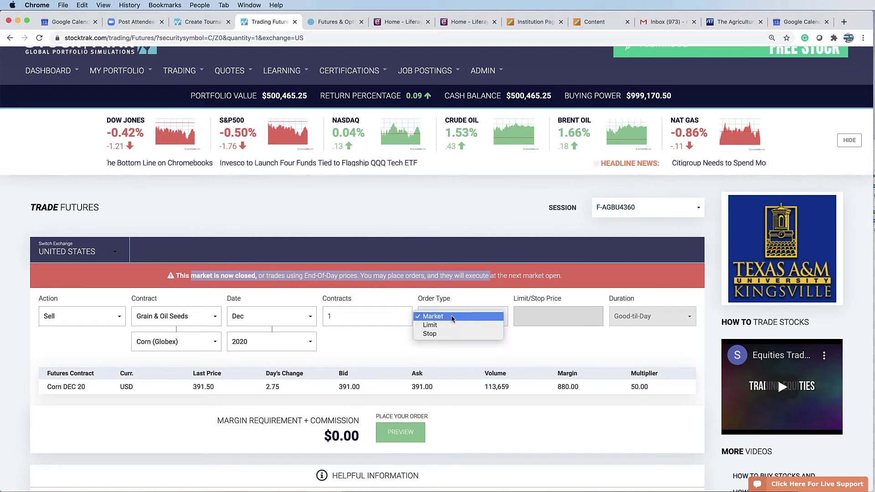
{"action": "left_click", "coordinate": [453, 317]}
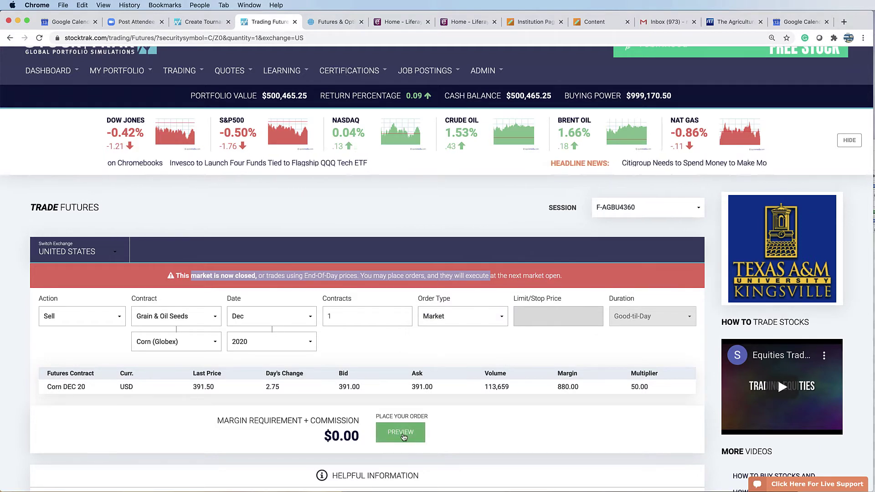
{"action": "left_click", "coordinate": [377, 431]}
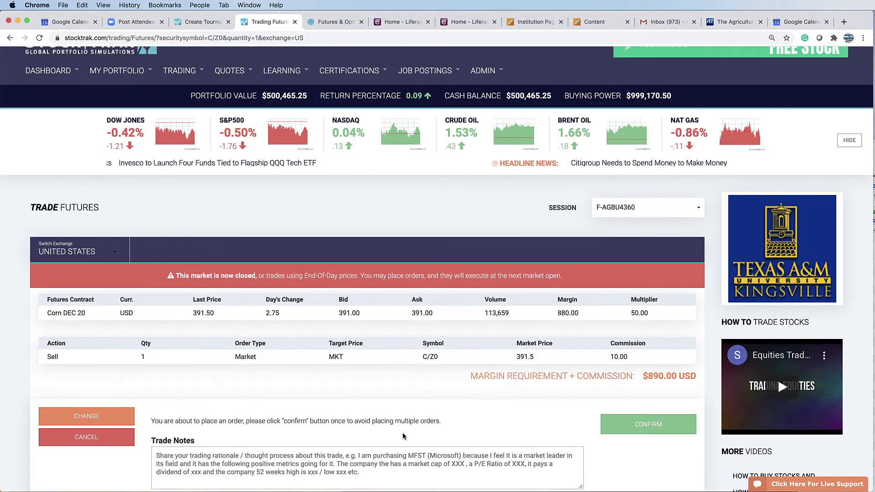
- Write a trade note saying trading got started, but you want out of this position, so you are selling the one contract you bought
{"action": "scroll", "coordinate": [319, 424], "scroll_direction": "down", "scroll_amount": 3}
{"action": "left_click", "coordinate": [265, 418]}
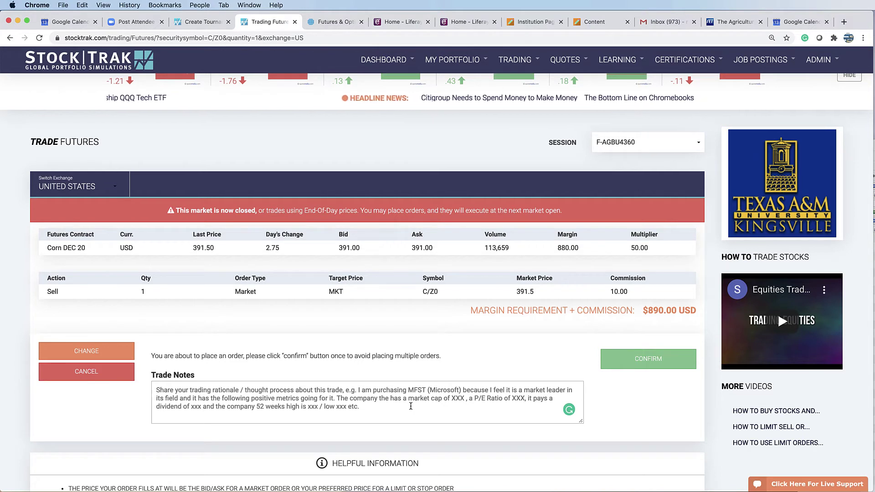
{"action": "type", "text": "I w"}
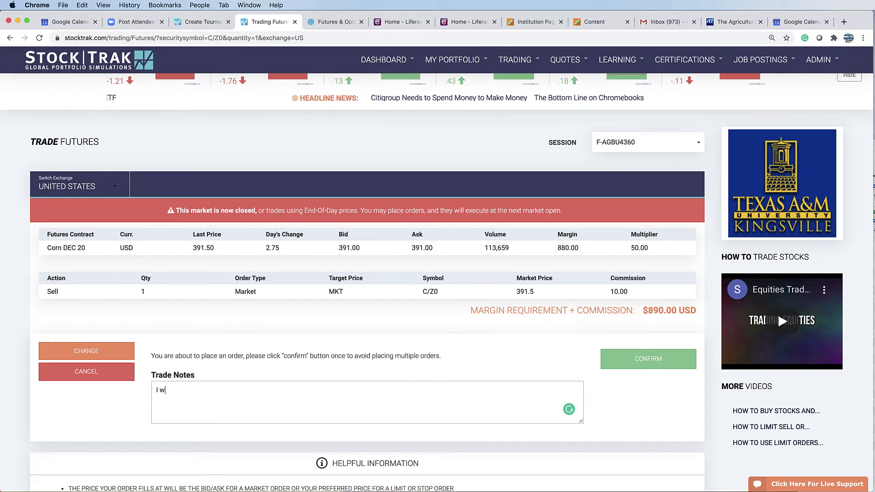
{"action": "type", "text": "as able to get started trading"}
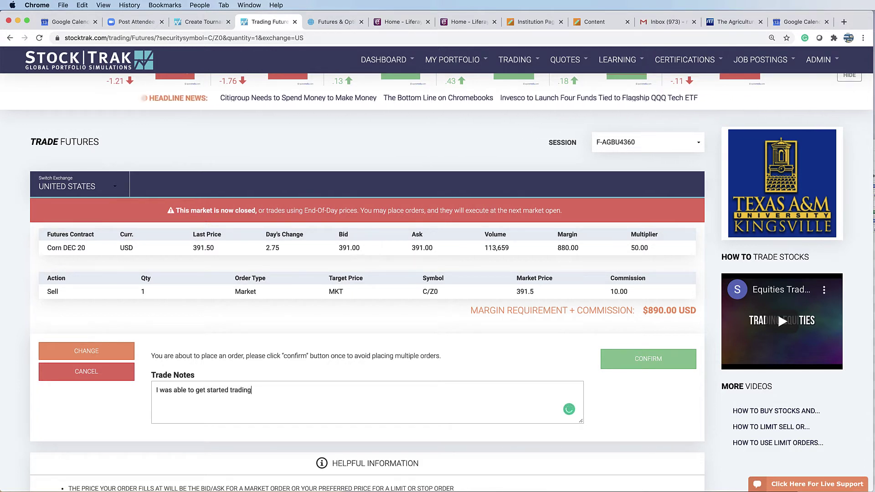
{"action": "type", "text": ", but I want to get out of"}
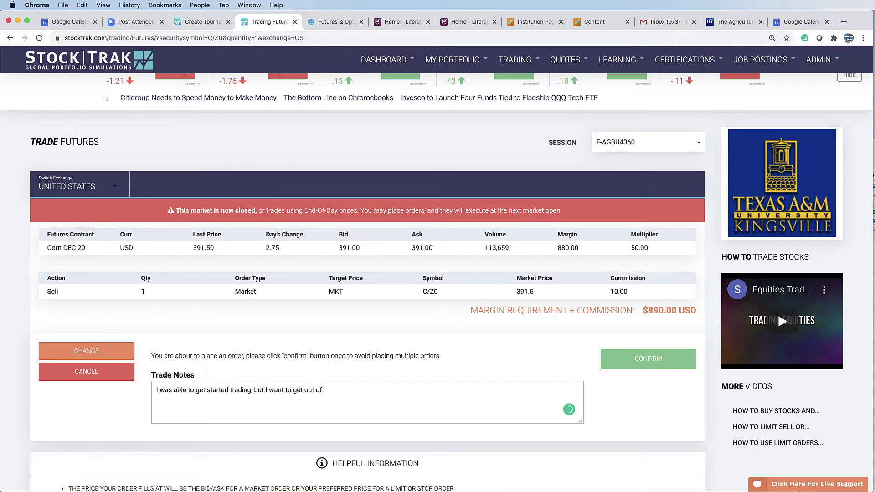
{"action": "type", "text": "s position, so I am selling the one contact that I bought."}
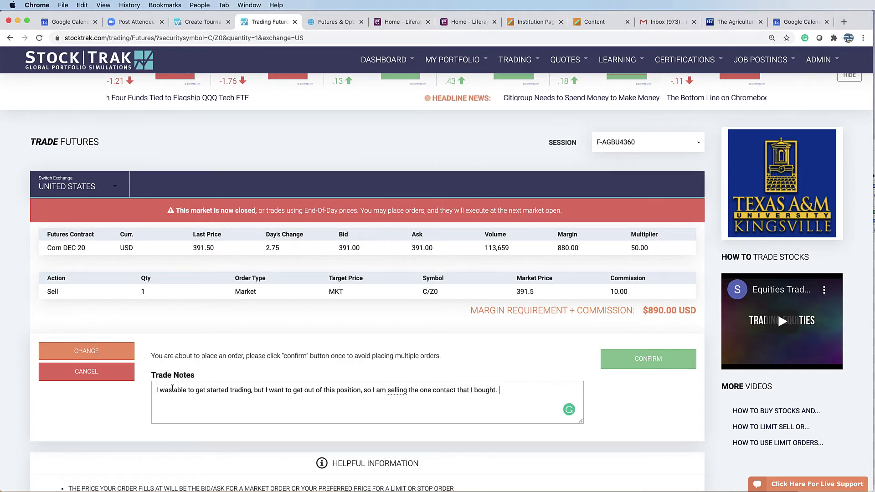
{"action": "left_click_drag", "start_coordinate": [172, 388], "coordinate": [480, 393]}
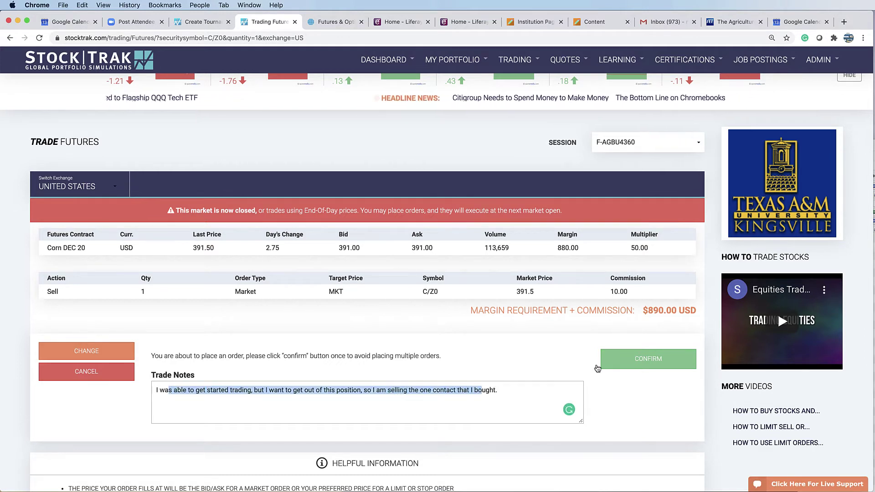
- Confirm the corn sell order and check the action, quantity and contract in the confirmation message
{"action": "left_click", "coordinate": [647, 360]}
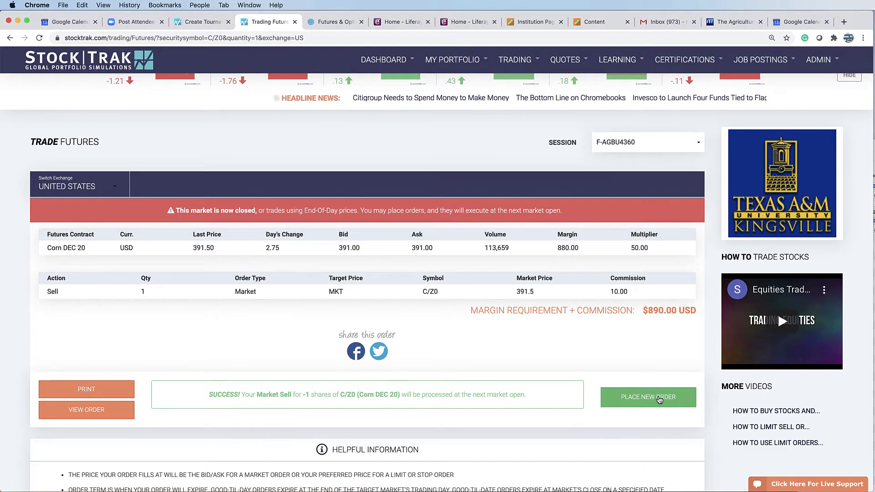
{"action": "left_click_drag", "start_coordinate": [254, 395], "coordinate": [370, 395]}
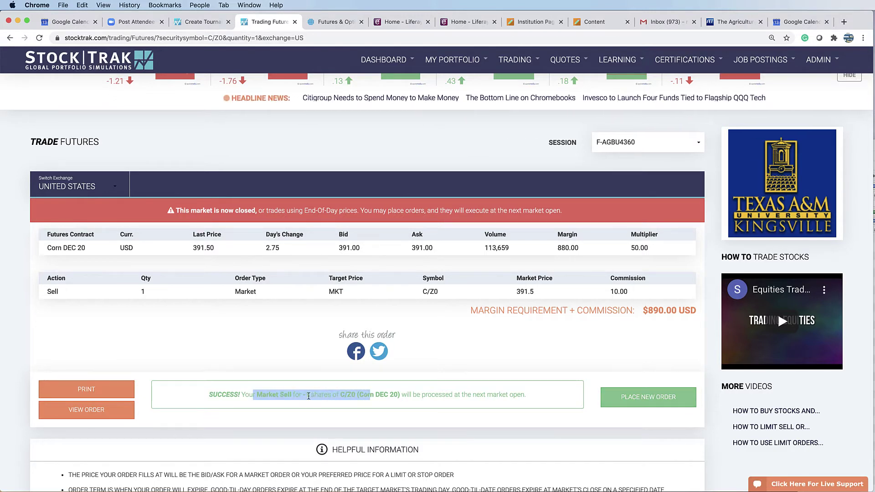
{"action": "left_click", "coordinate": [309, 396]}
{"action": "left_click_drag", "start_coordinate": [284, 395], "coordinate": [344, 394]}
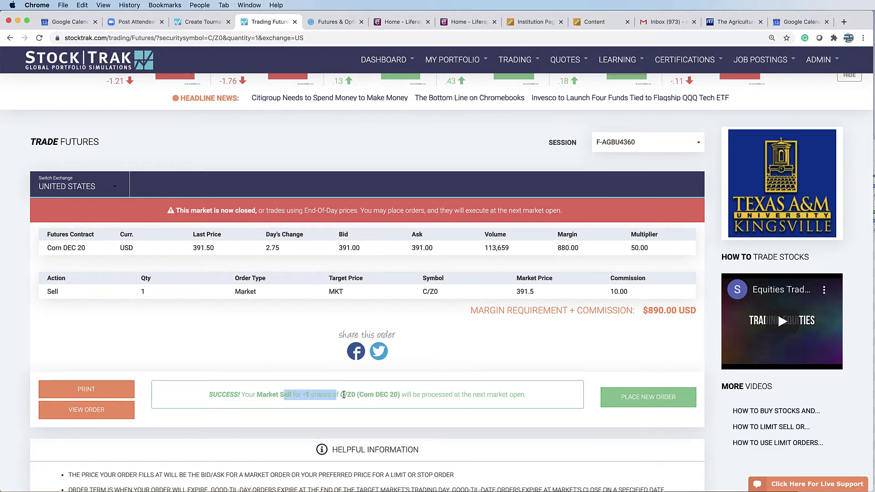
{"action": "left_click", "coordinate": [316, 396]}
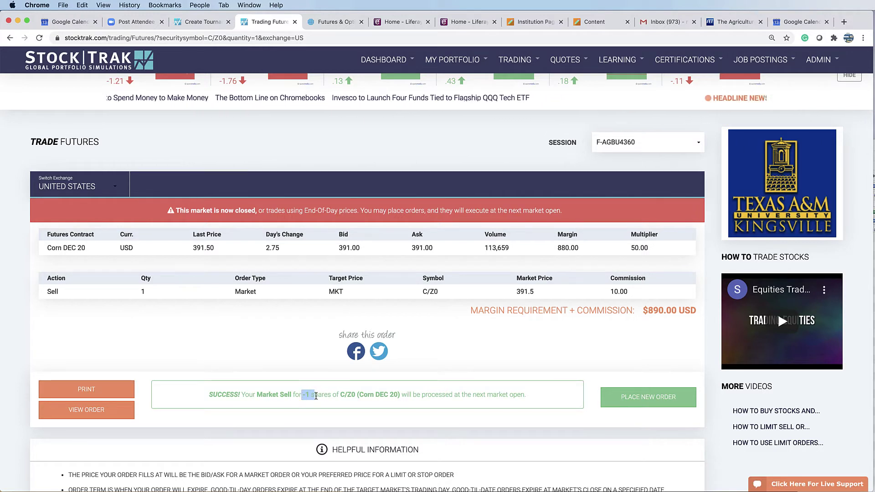
{"action": "left_click", "coordinate": [331, 395]}
{"action": "left_click_drag", "start_coordinate": [329, 395], "coordinate": [297, 394]}
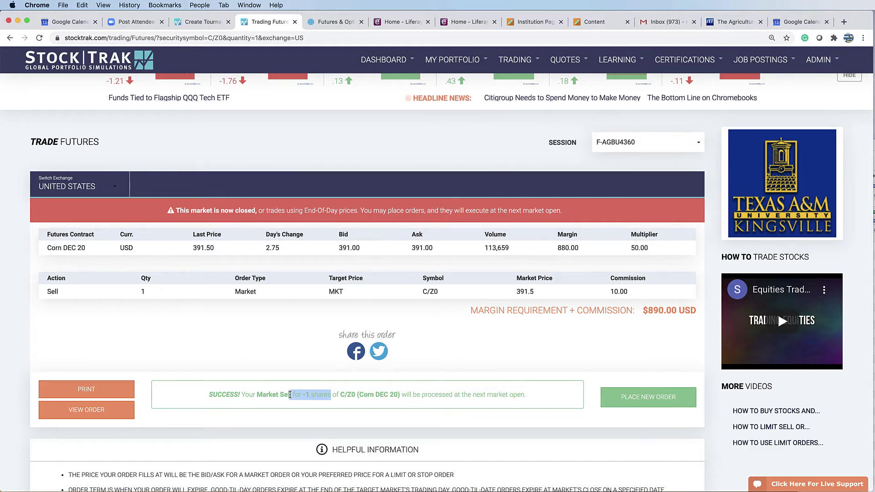
- Open a fresh futures trade form for placing a new order
{"action": "scroll", "coordinate": [360, 379], "scroll_direction": "up", "scroll_amount": 3}
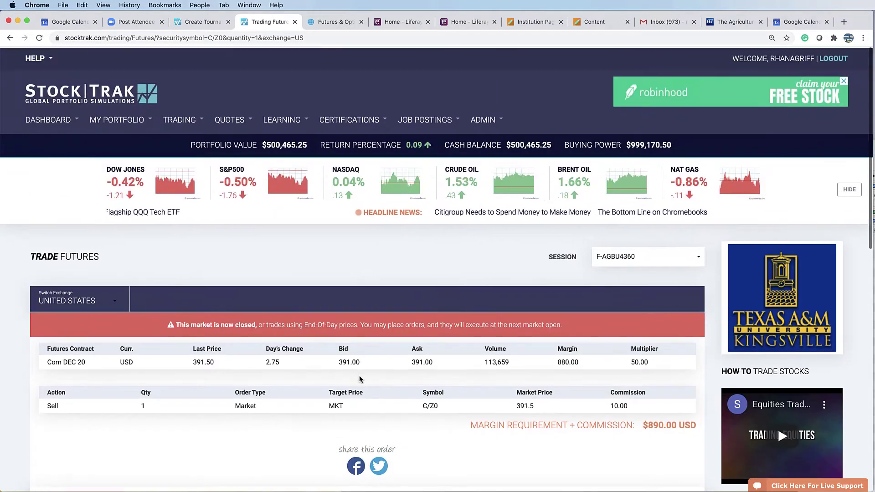
{"action": "left_click", "coordinate": [205, 113]}
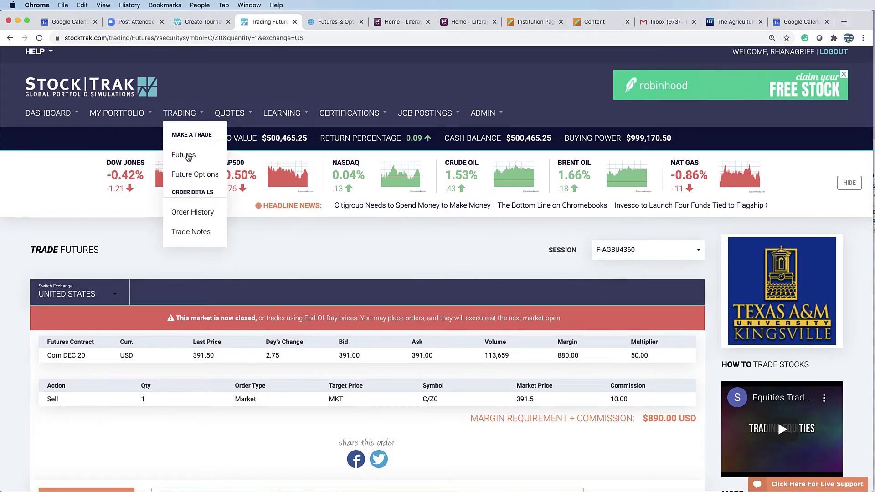
{"action": "left_click", "coordinate": [185, 155]}
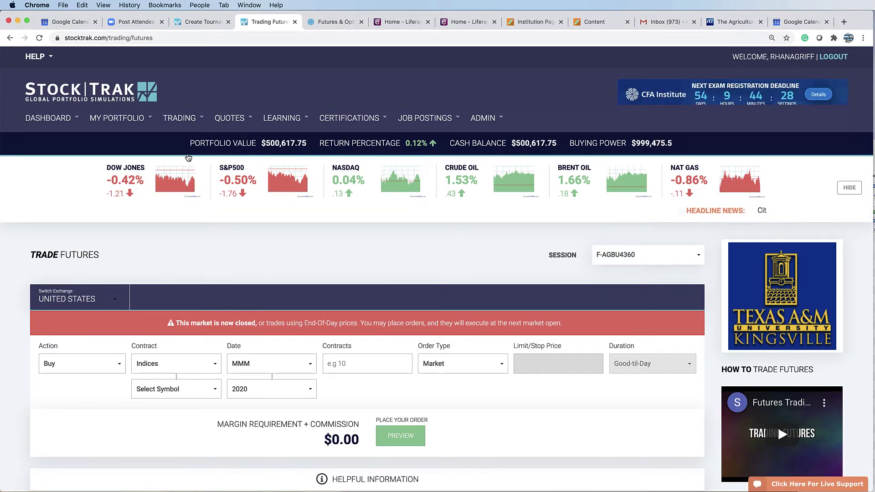
- Switch to the CME Group website and open its Agriculture markets page
{"action": "left_click", "coordinate": [334, 24]}
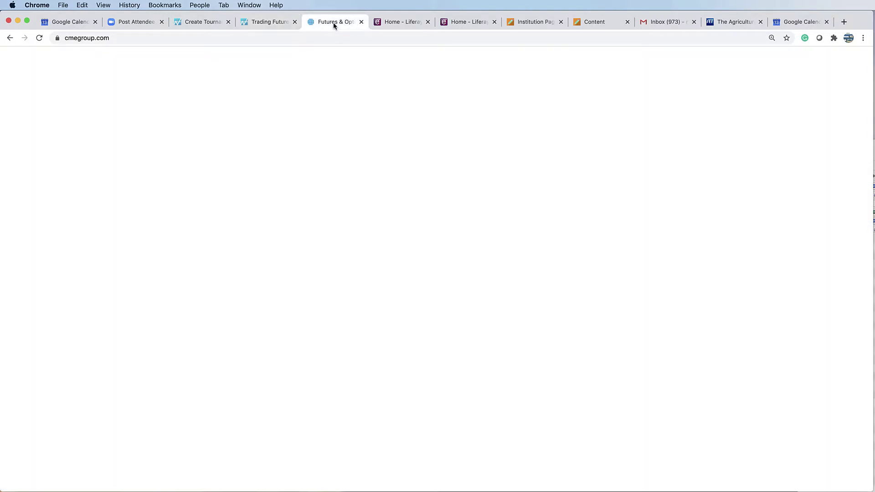
{"action": "left_click", "coordinate": [120, 38]}
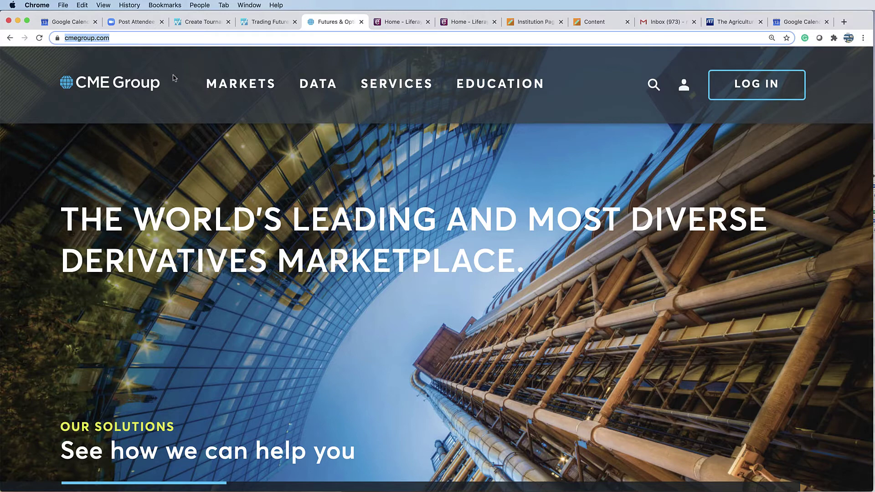
{"action": "left_click", "coordinate": [238, 88]}
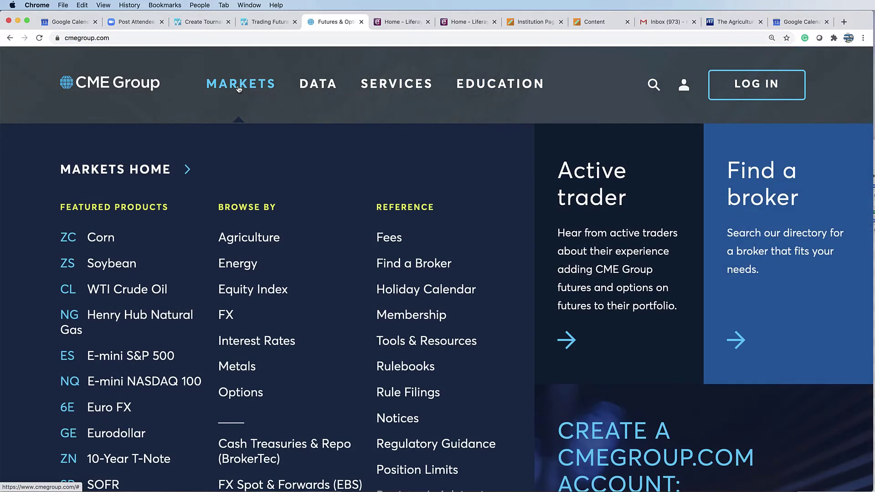
{"action": "left_click", "coordinate": [263, 240]}
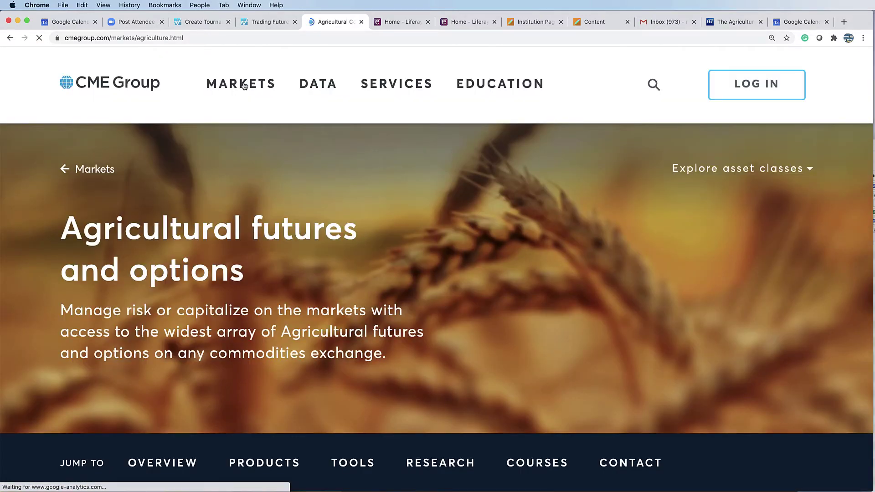
- Look through the featured products and market categories that CME Group lists under Markets
{"action": "mouse_move", "coordinate": [242, 87]}
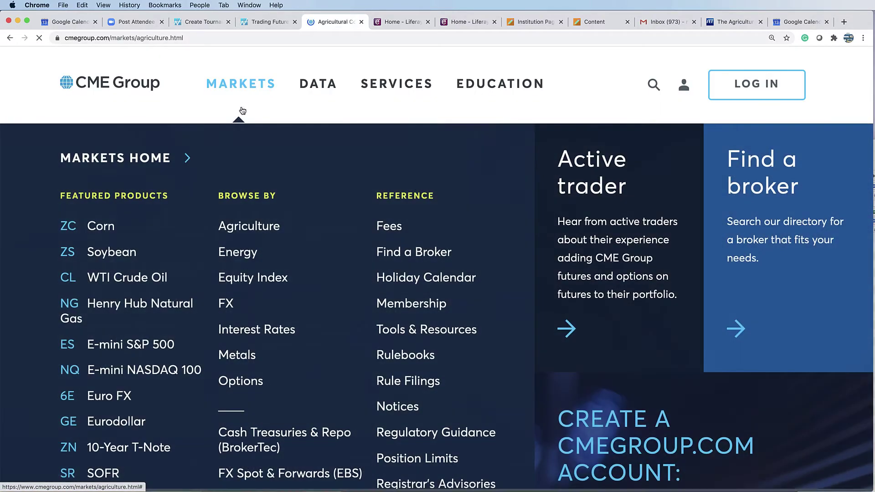
{"action": "scroll", "coordinate": [104, 184], "scroll_direction": "down", "scroll_amount": 3}
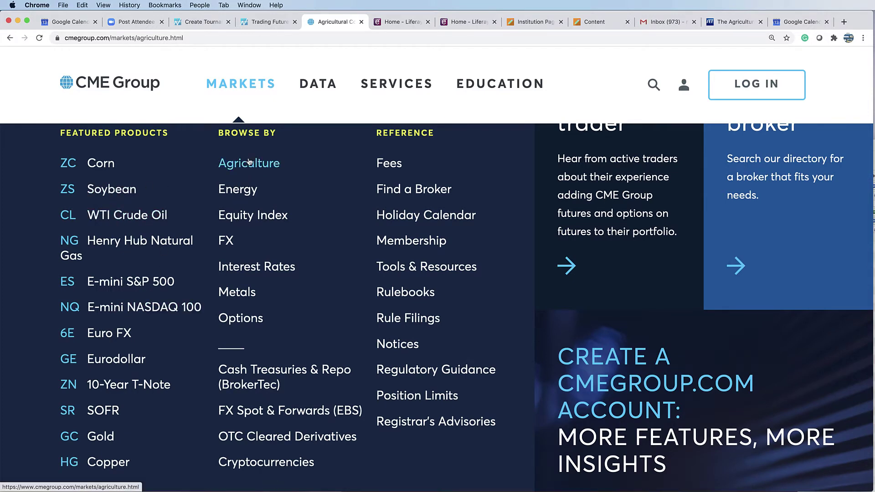
{"action": "scroll", "coordinate": [250, 162], "scroll_direction": "up", "scroll_amount": 1}
{"action": "scroll", "coordinate": [292, 196], "scroll_direction": "down", "scroll_amount": 3}
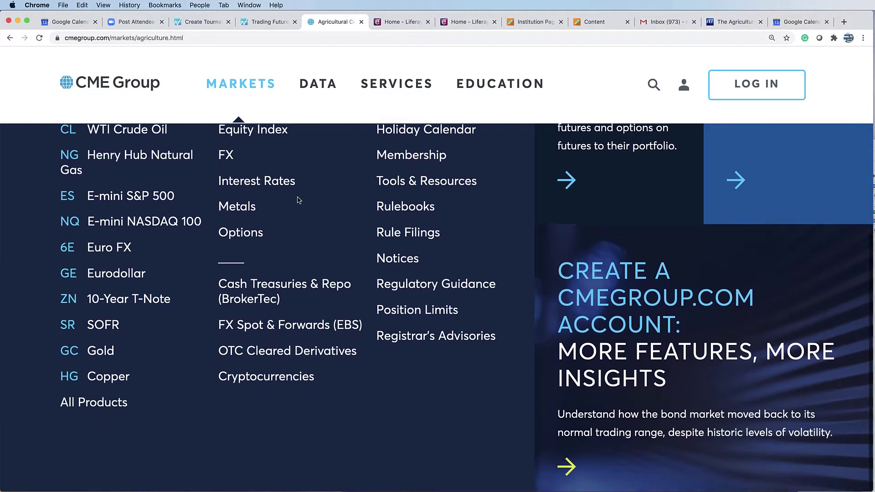
{"action": "scroll", "coordinate": [297, 199], "scroll_direction": "up", "scroll_amount": 1}
{"action": "scroll", "coordinate": [297, 199], "scroll_direction": "up", "scroll_amount": 3}
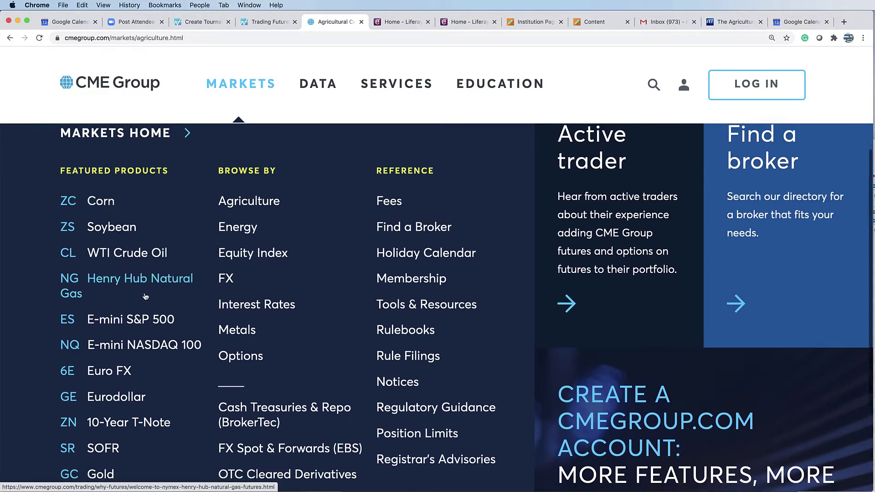
{"action": "scroll", "coordinate": [101, 285], "scroll_direction": "down", "scroll_amount": 4}
{"action": "scroll", "coordinate": [127, 379], "scroll_direction": "up", "scroll_amount": 4}
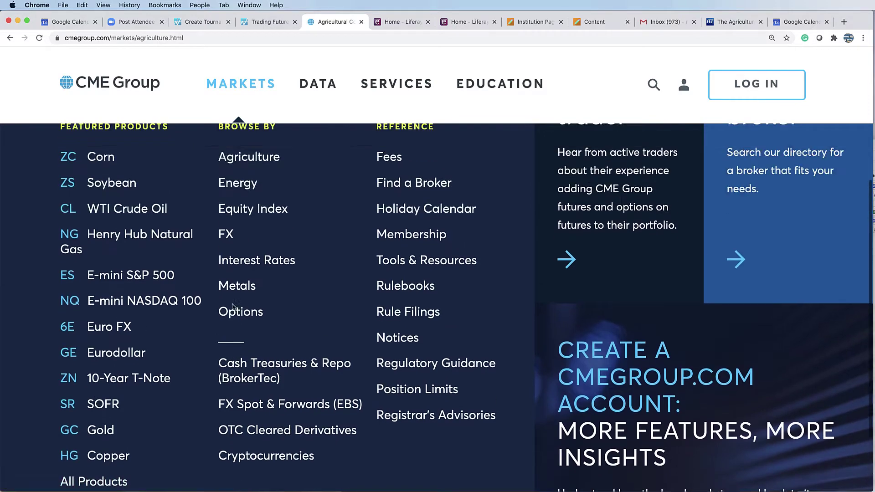
- Open the Agriculture markets page and, from its Products section, open the Pork Cutout futures and options page
{"action": "left_click", "coordinate": [258, 242]}
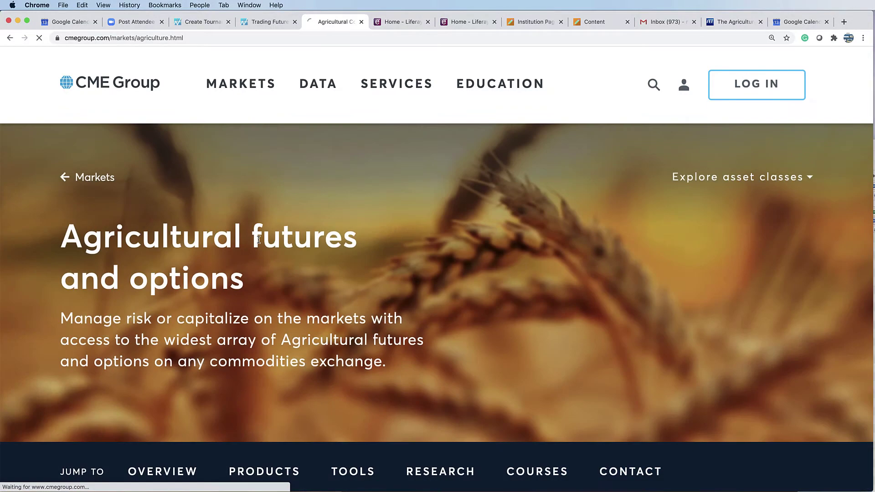
{"action": "scroll", "coordinate": [305, 256], "scroll_direction": "down", "scroll_amount": 6}
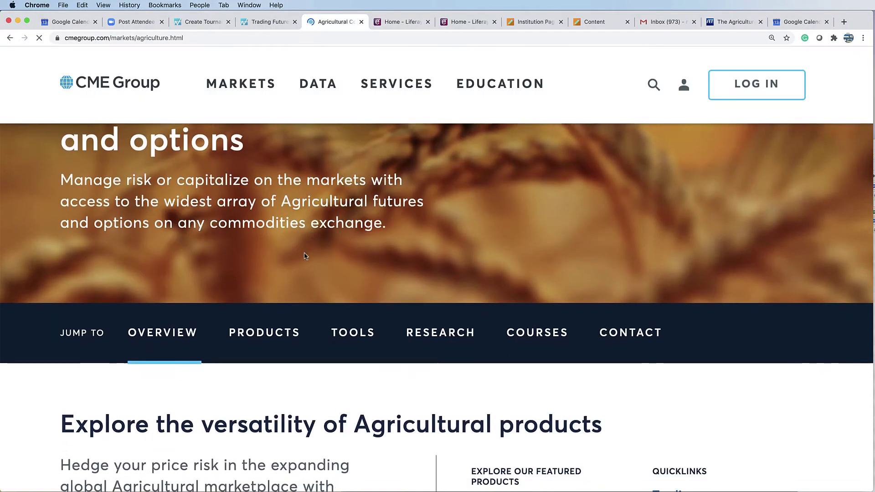
{"action": "scroll", "coordinate": [305, 256], "scroll_direction": "down", "scroll_amount": 2}
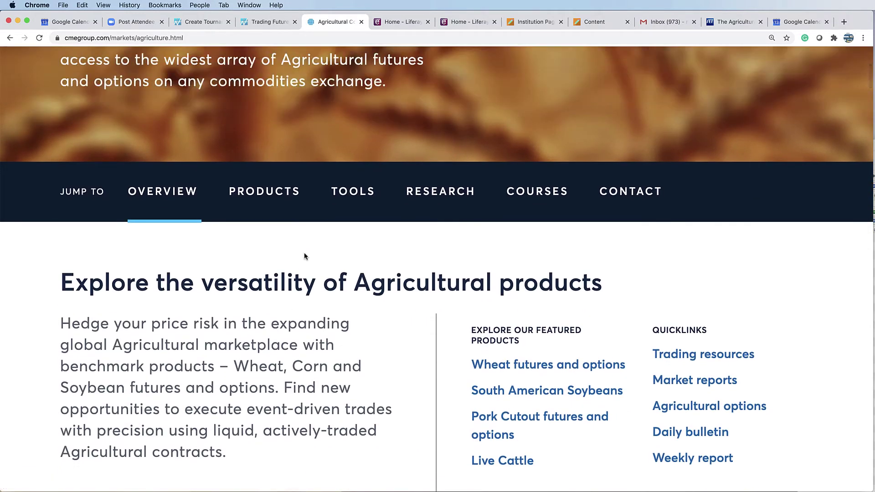
{"action": "scroll", "coordinate": [304, 256], "scroll_direction": "down", "scroll_amount": 1}
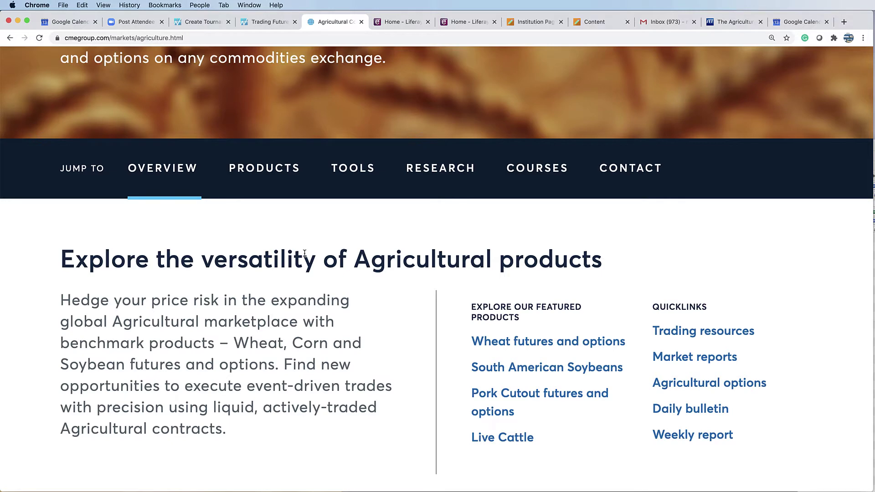
{"action": "scroll", "coordinate": [305, 254], "scroll_direction": "down", "scroll_amount": 6}
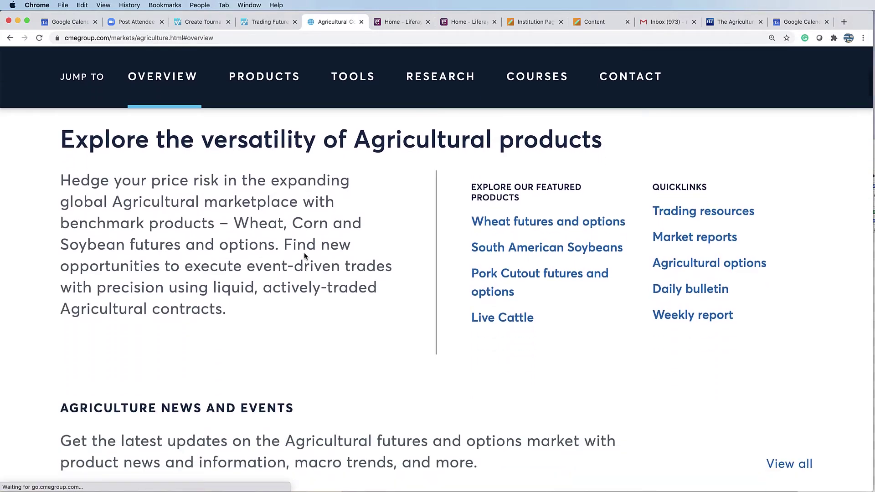
{"action": "scroll", "coordinate": [305, 256], "scroll_direction": "down", "scroll_amount": 12}
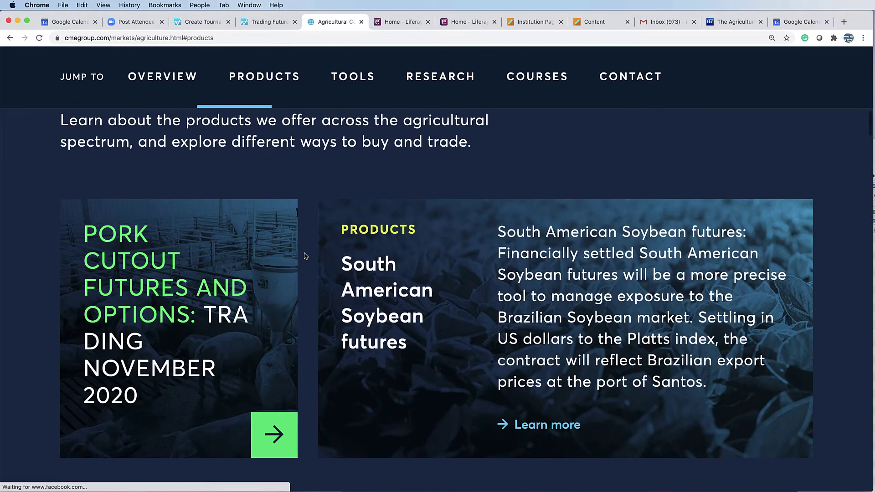
{"action": "left_click", "coordinate": [127, 240]}
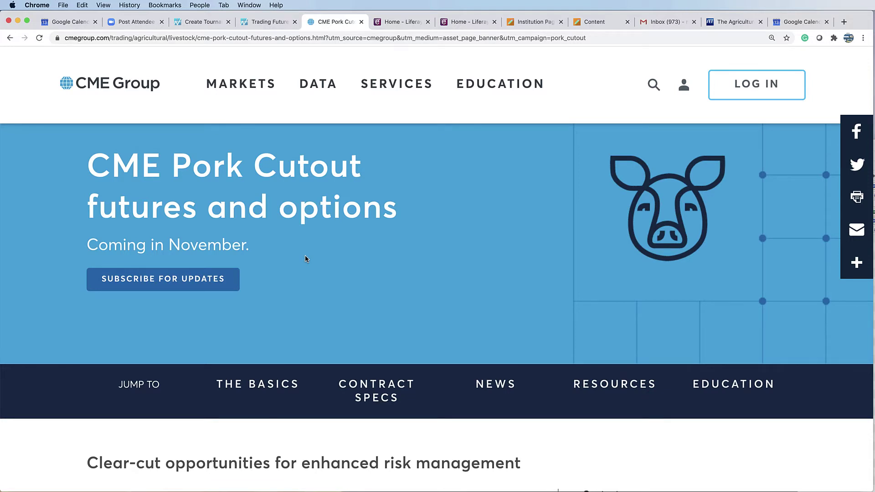
- Go to the Pork Cutout contract specifications and highlight the contract unit and the CME Globex trading hours
{"action": "scroll", "coordinate": [310, 251], "scroll_direction": "down", "scroll_amount": 5}
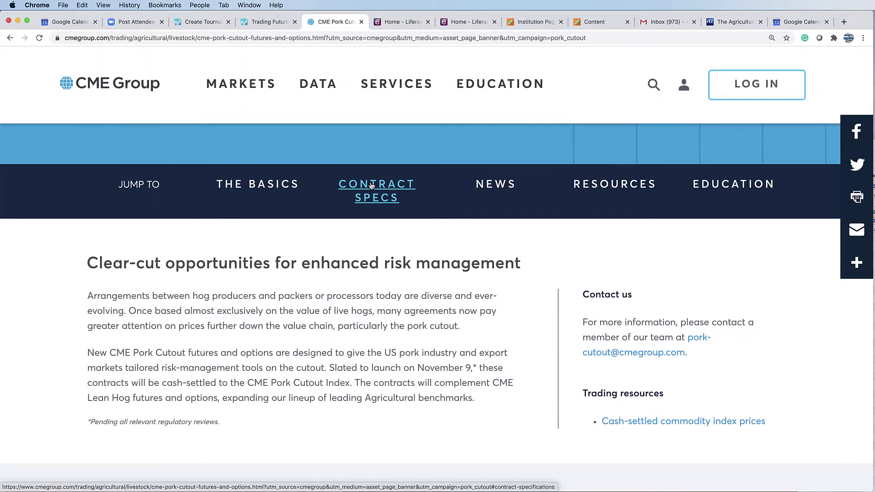
{"action": "left_click", "coordinate": [372, 185]}
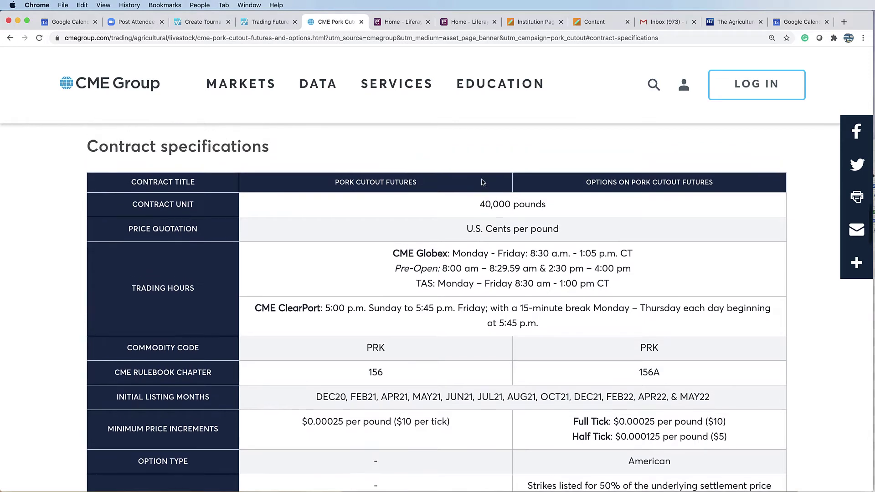
{"action": "left_click_drag", "start_coordinate": [479, 222], "coordinate": [549, 224]}
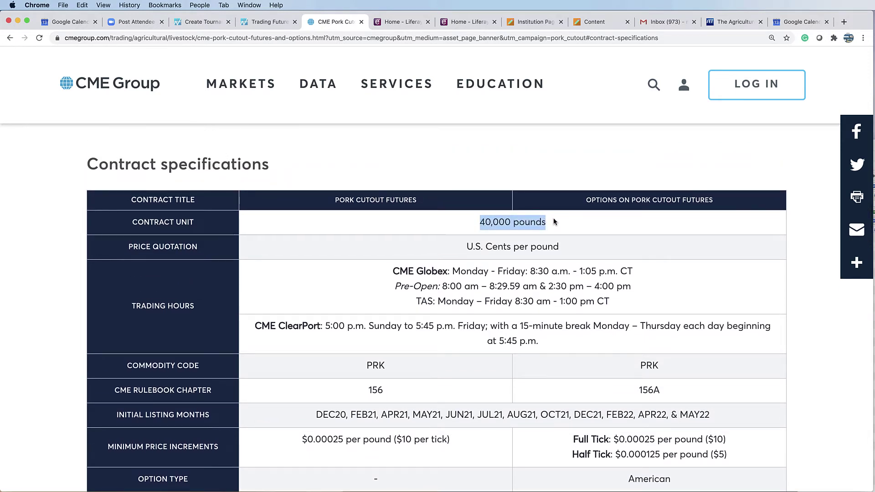
{"action": "scroll", "coordinate": [554, 228], "scroll_direction": "down", "scroll_amount": 3}
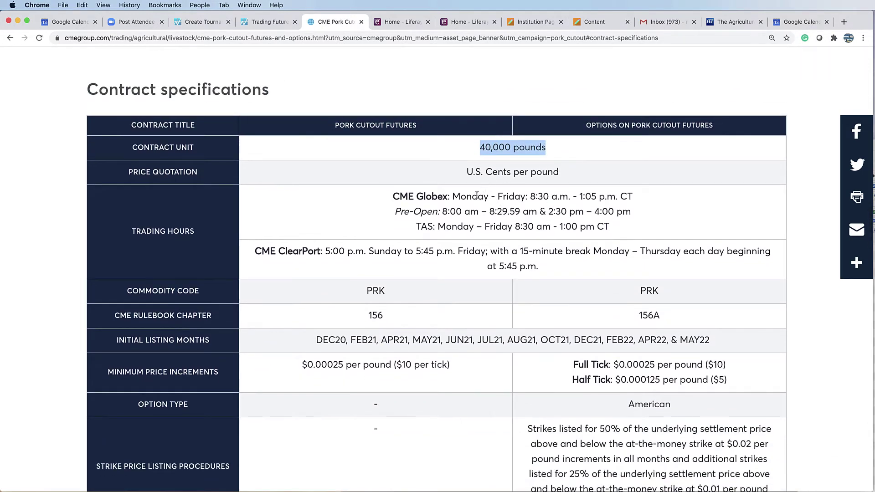
{"action": "left_click_drag", "start_coordinate": [435, 212], "coordinate": [467, 196]}
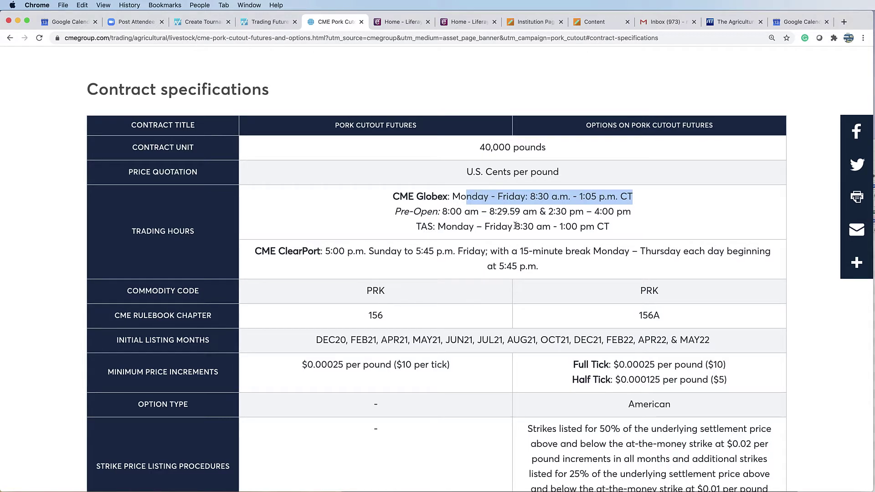
{"action": "scroll", "coordinate": [531, 230], "scroll_direction": "down", "scroll_amount": 1}
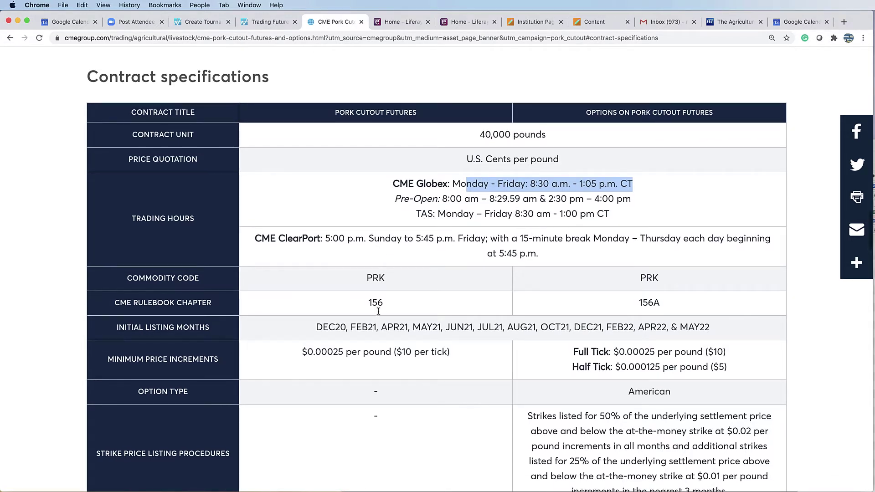
- Highlight the commodity codes for Pork Cutout futures and options, and read the remaining specification rows through the matching algorithm
{"action": "double_click", "coordinate": [375, 279]}
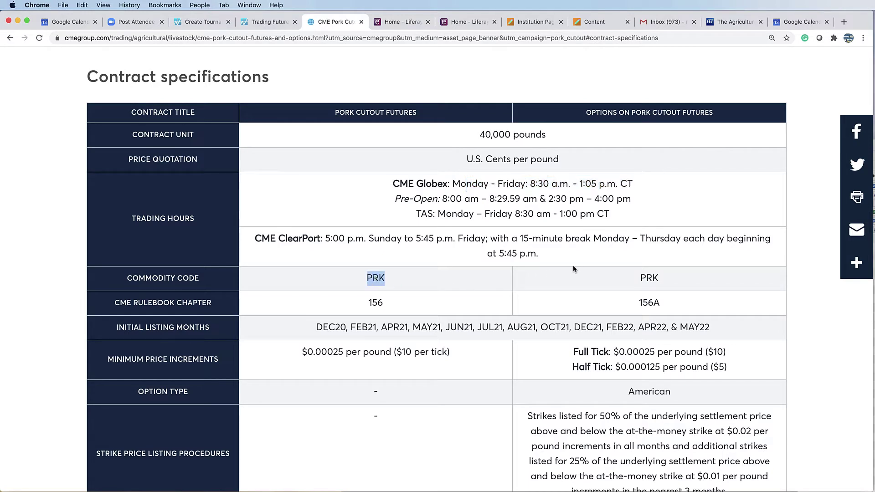
{"action": "left_click", "coordinate": [649, 278]}
{"action": "double_click", "coordinate": [649, 277]}
{"action": "scroll", "coordinate": [555, 281], "scroll_direction": "down", "scroll_amount": 5}
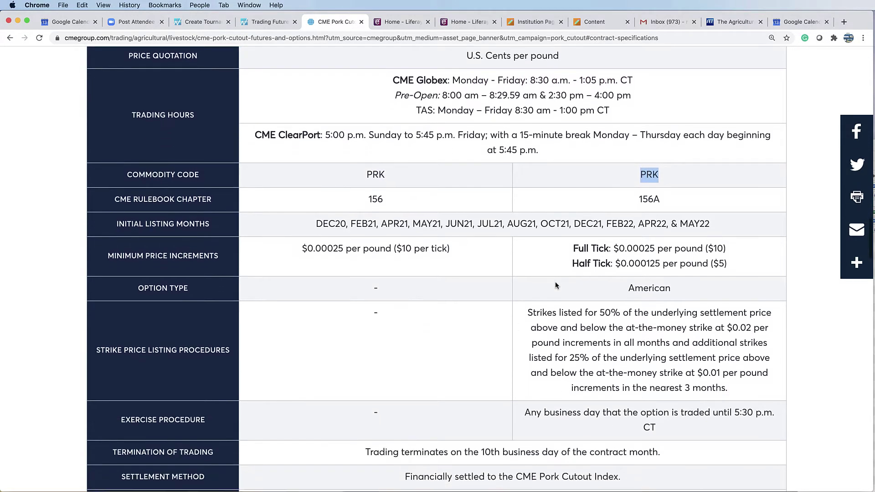
{"action": "scroll", "coordinate": [556, 283], "scroll_direction": "down", "scroll_amount": 4}
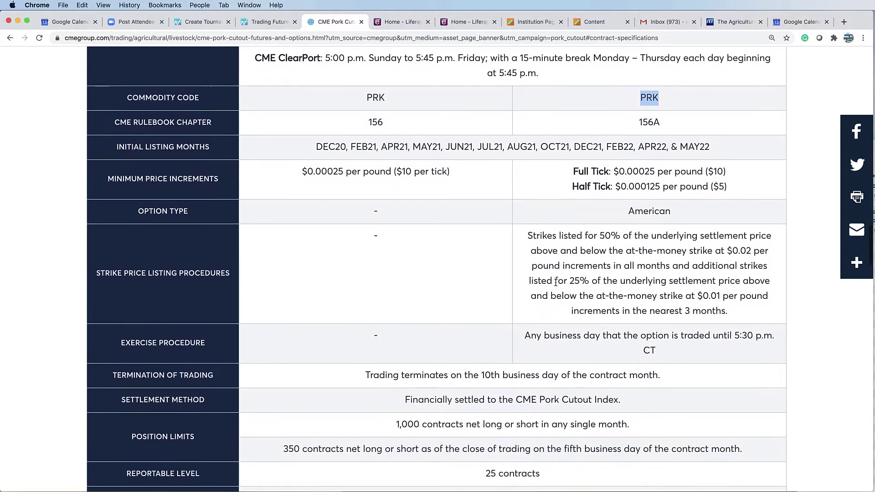
{"action": "scroll", "coordinate": [556, 281], "scroll_direction": "down", "scroll_amount": 6}
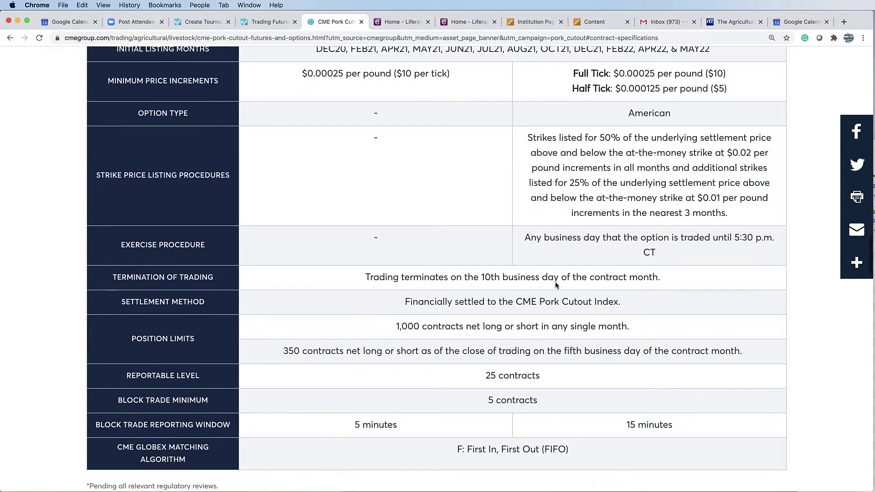
{"action": "scroll", "coordinate": [555, 281], "scroll_direction": "down", "scroll_amount": 3}
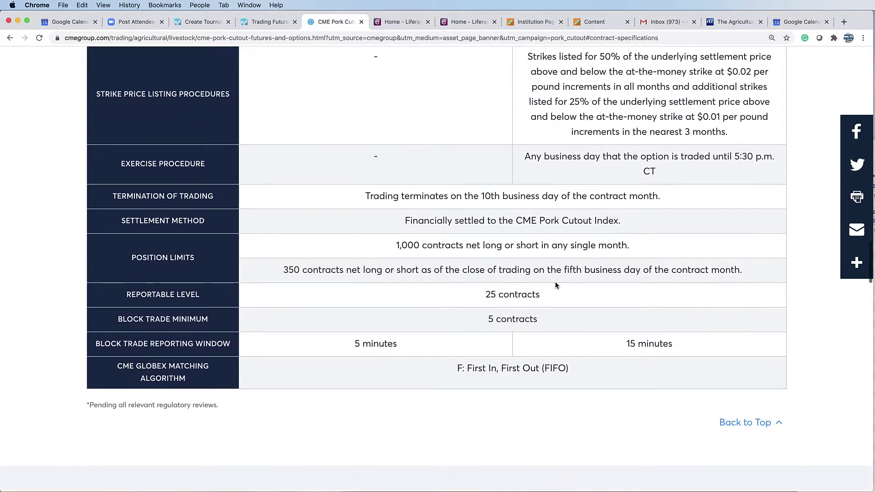
{"action": "scroll", "coordinate": [506, 317], "scroll_direction": "down", "scroll_amount": 1}
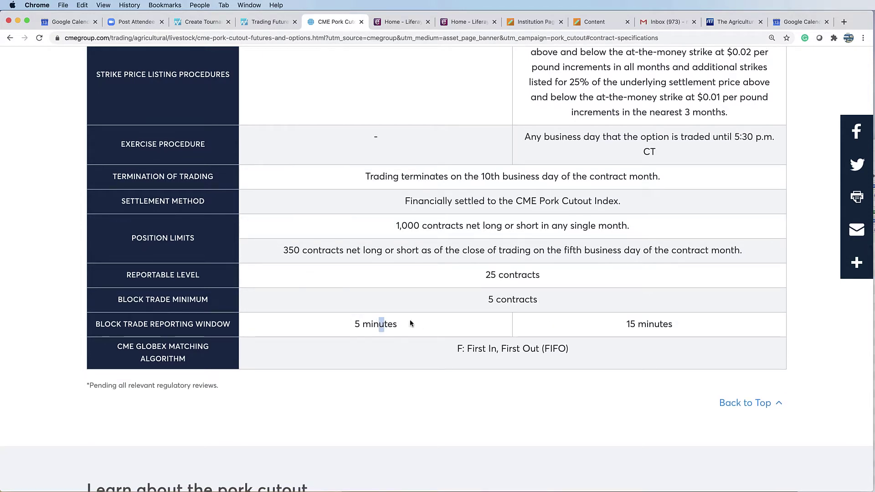
{"action": "scroll", "coordinate": [633, 323], "scroll_direction": "up", "scroll_amount": 4}
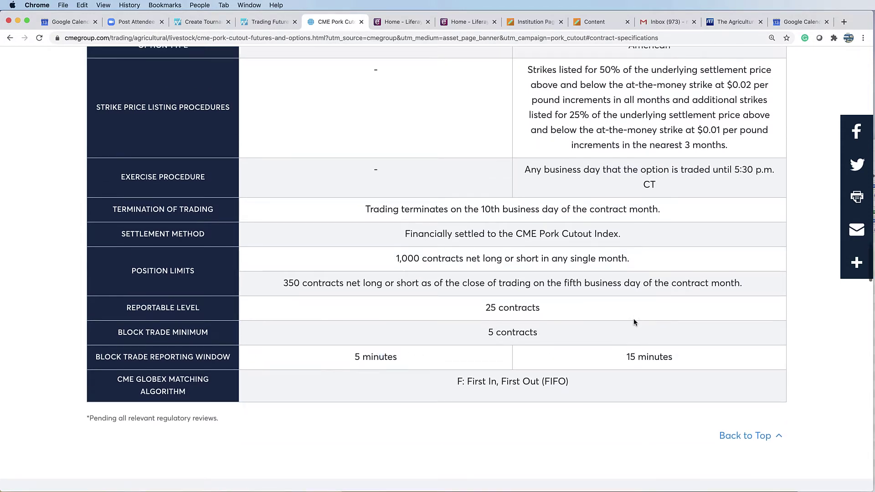
- Return to the Pork Cutout page's section links and view The Basics section with its introductory video
{"action": "scroll", "coordinate": [634, 322], "scroll_direction": "up", "scroll_amount": 10}
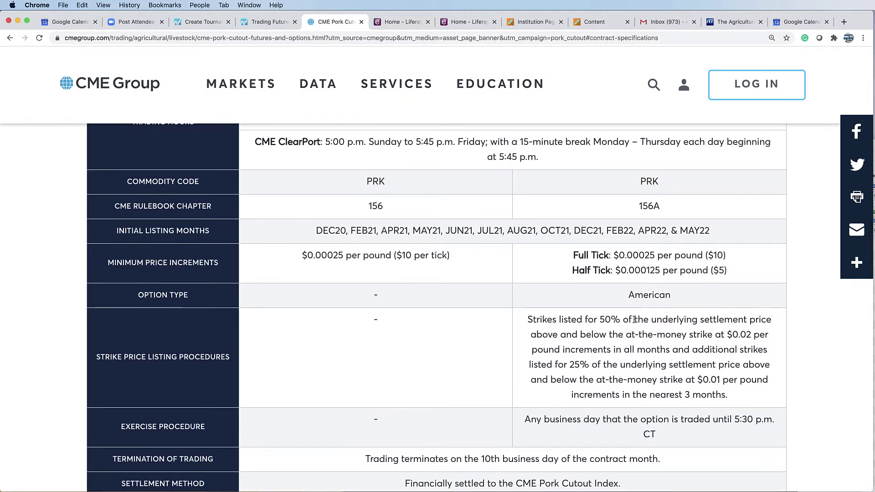
{"action": "scroll", "coordinate": [634, 319], "scroll_direction": "up", "scroll_amount": 10}
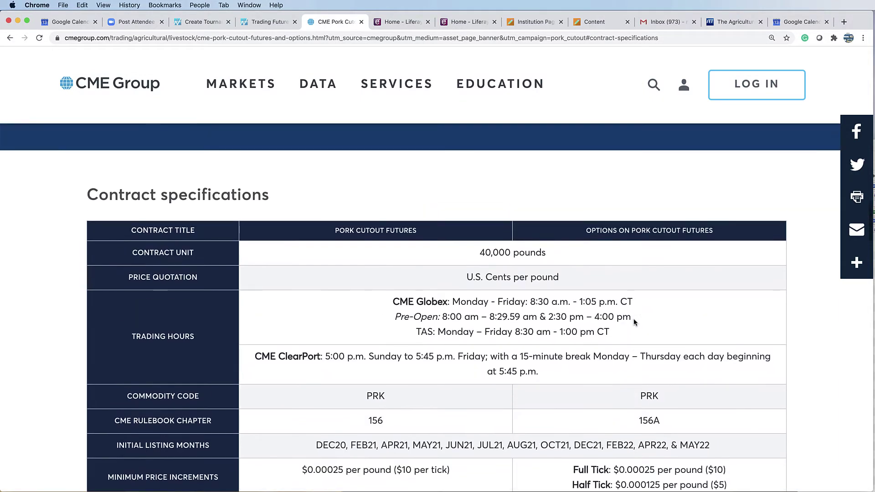
{"action": "scroll", "coordinate": [634, 323], "scroll_direction": "up", "scroll_amount": 20}
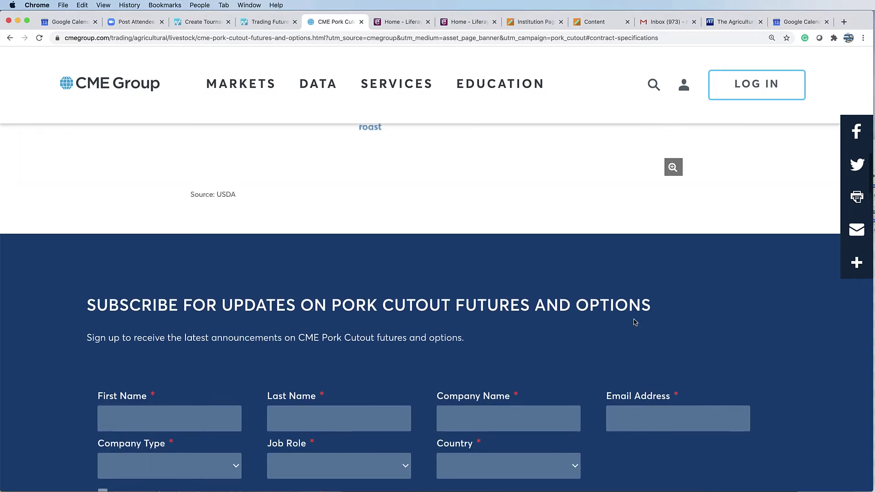
{"action": "scroll", "coordinate": [635, 322], "scroll_direction": "up", "scroll_amount": 20}
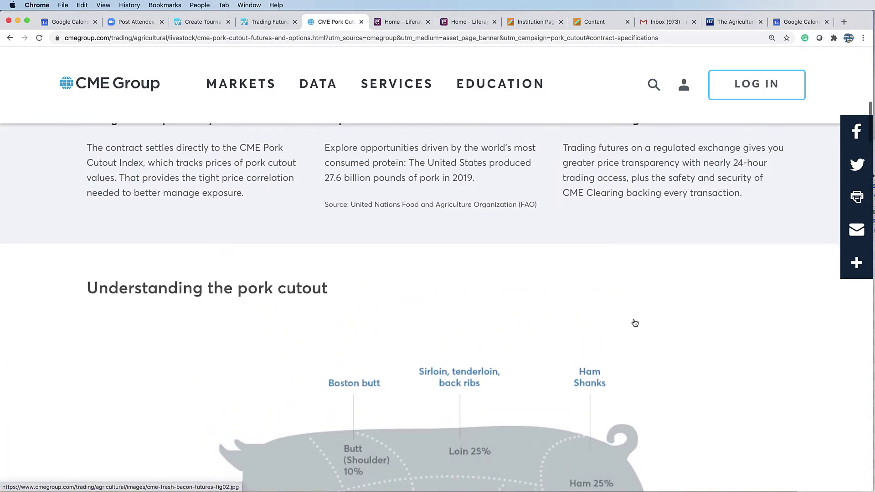
{"action": "scroll", "coordinate": [635, 324], "scroll_direction": "up", "scroll_amount": 15}
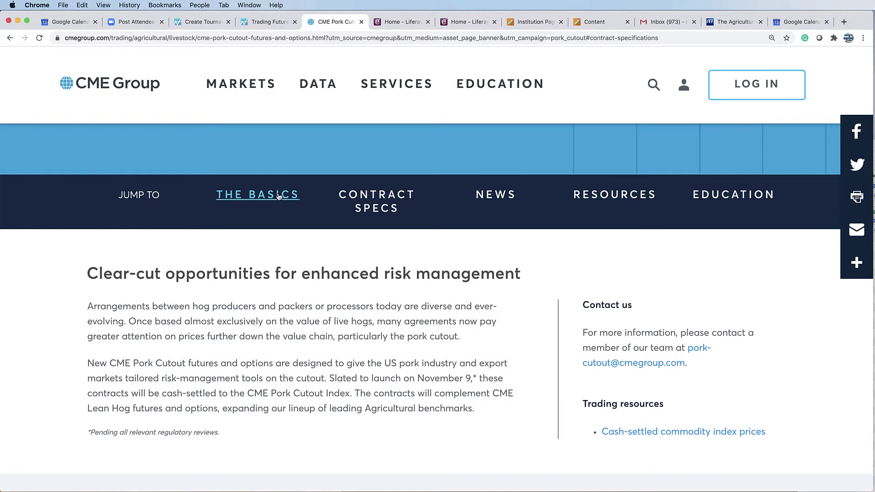
{"action": "left_click", "coordinate": [279, 196]}
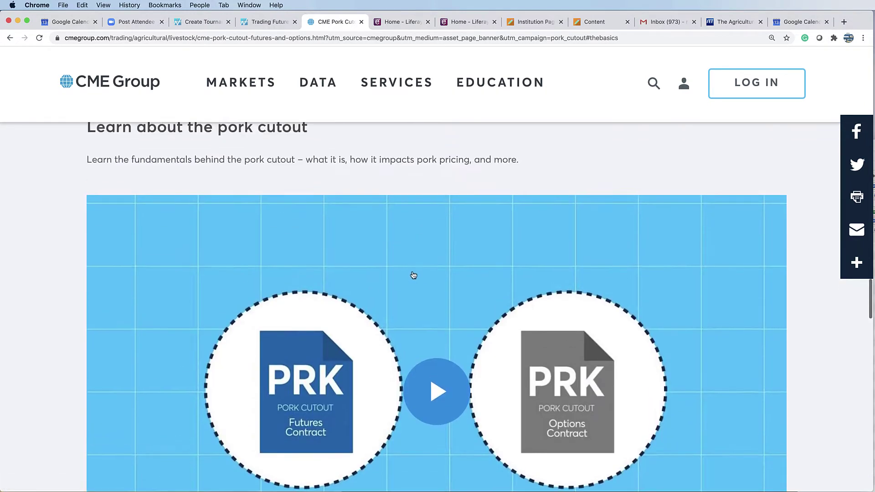
{"action": "scroll", "coordinate": [445, 279], "scroll_direction": "down", "scroll_amount": 4}
{"action": "scroll", "coordinate": [446, 277], "scroll_direction": "up", "scroll_amount": 6}
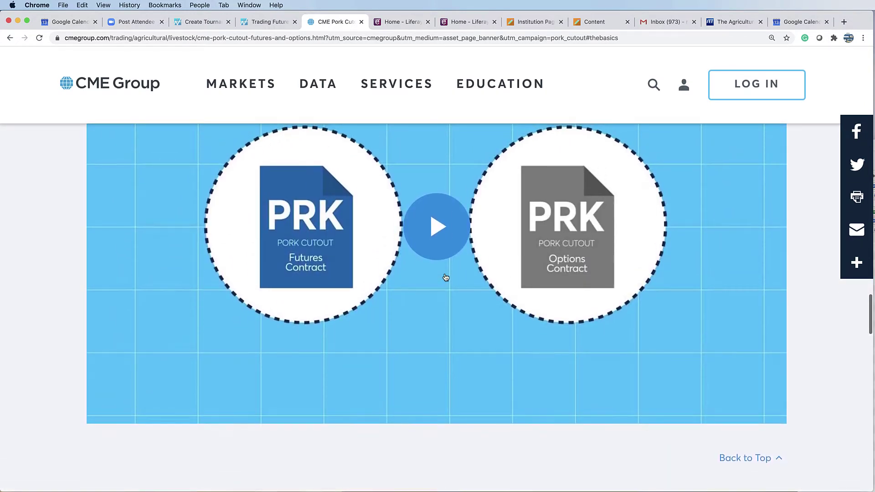
- Go back to the start of the Pork Cutout page and reopen its contract specifications
{"action": "scroll", "coordinate": [445, 276], "scroll_direction": "up", "scroll_amount": 10}
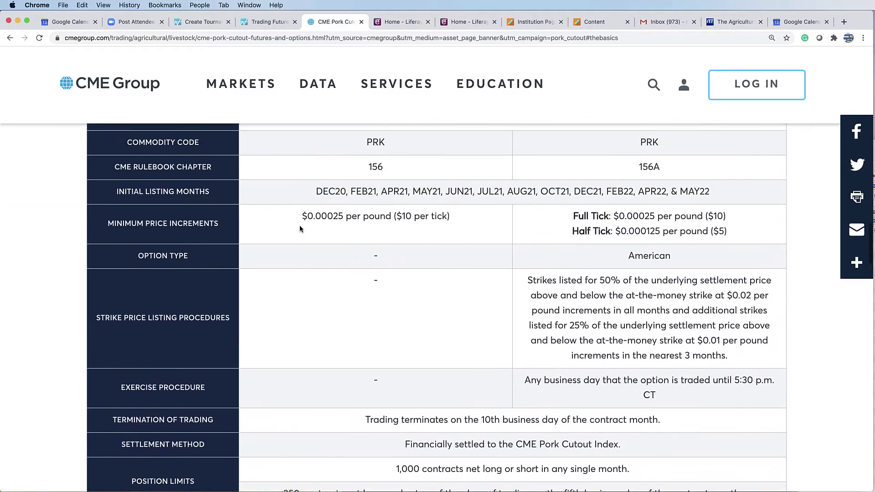
{"action": "scroll", "coordinate": [330, 218], "scroll_direction": "up", "scroll_amount": 8}
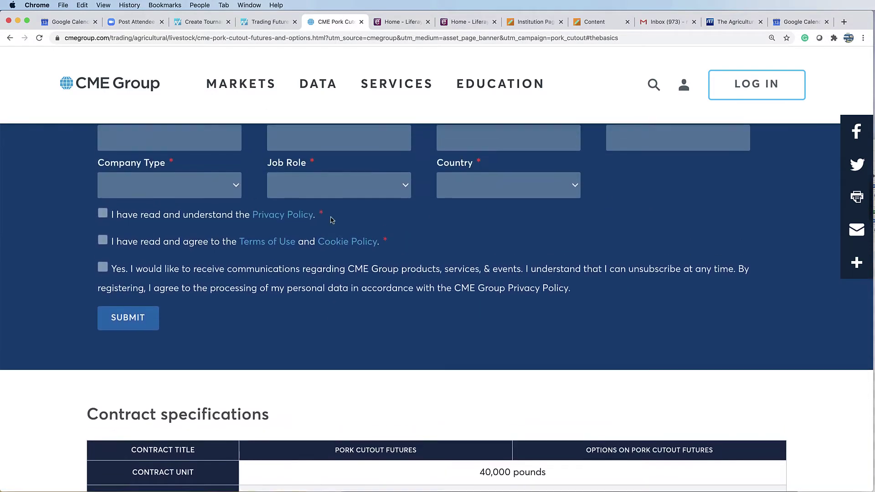
{"action": "scroll", "coordinate": [331, 219], "scroll_direction": "up", "scroll_amount": 15}
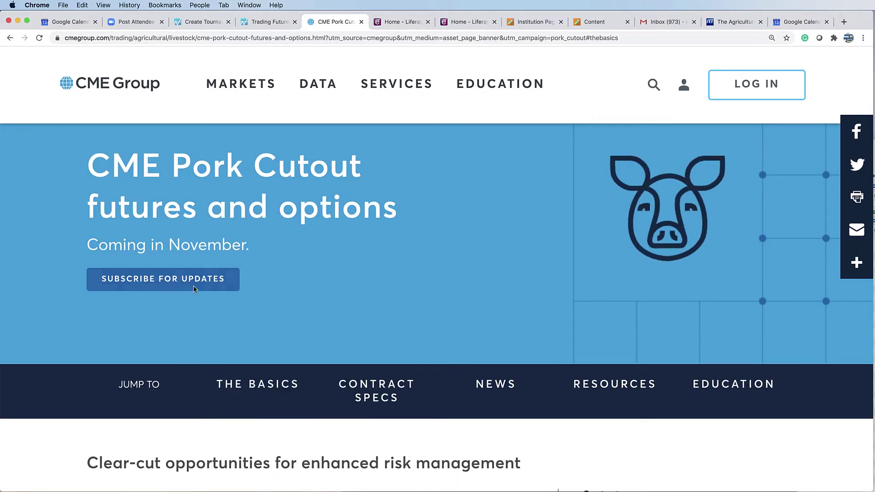
{"action": "scroll", "coordinate": [393, 375], "scroll_direction": "down", "scroll_amount": 3}
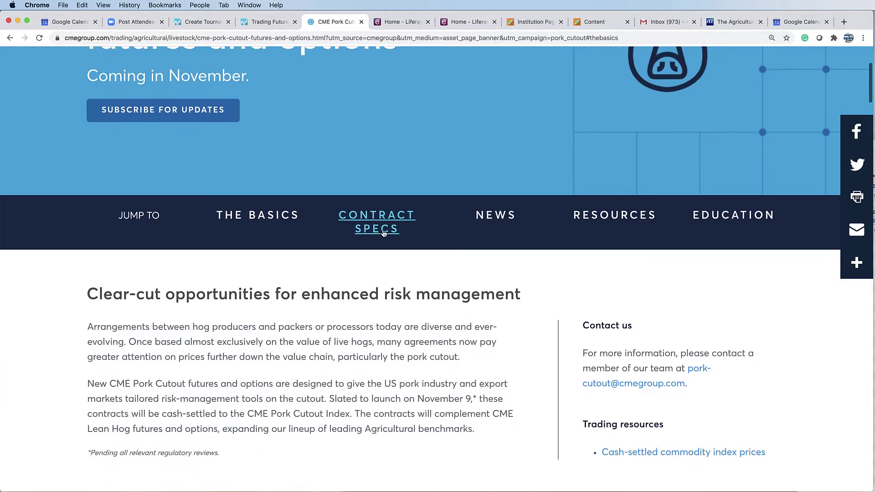
{"action": "left_click", "coordinate": [383, 231]}
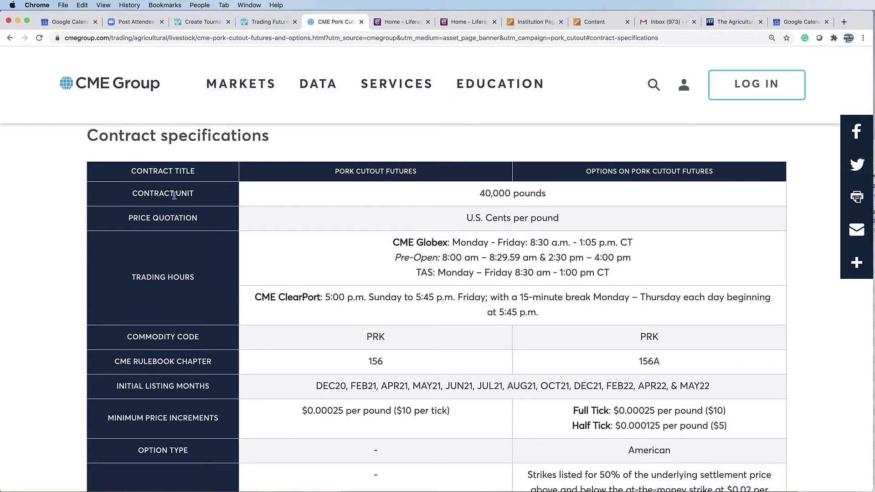
- Return to the Pork Cutout page's section links and jump to The Basics section again
{"action": "scroll", "coordinate": [285, 237], "scroll_direction": "up", "scroll_amount": 15}
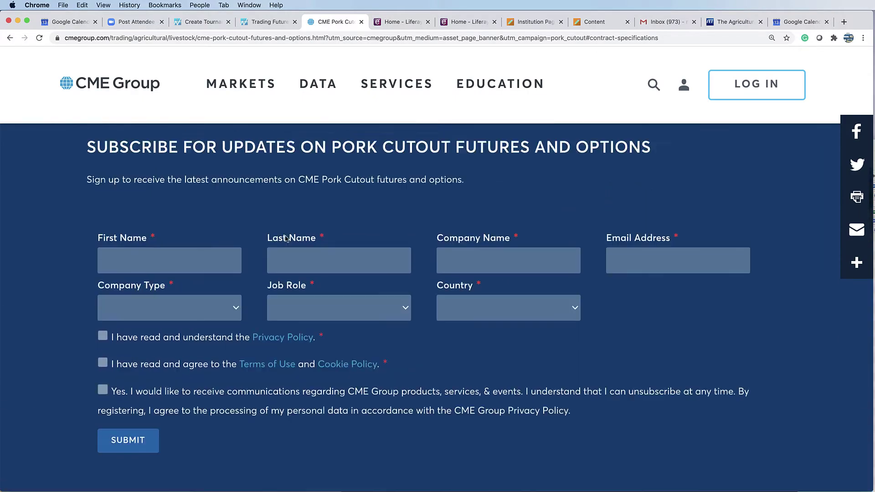
{"action": "scroll", "coordinate": [285, 236], "scroll_direction": "up", "scroll_amount": 10}
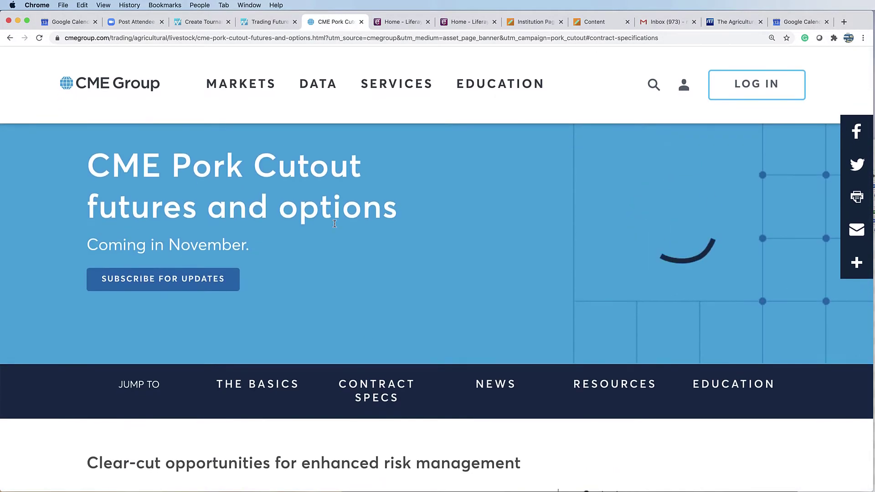
{"action": "left_click", "coordinate": [272, 384]}
{"action": "scroll", "coordinate": [387, 217], "scroll_direction": "down", "scroll_amount": 15}
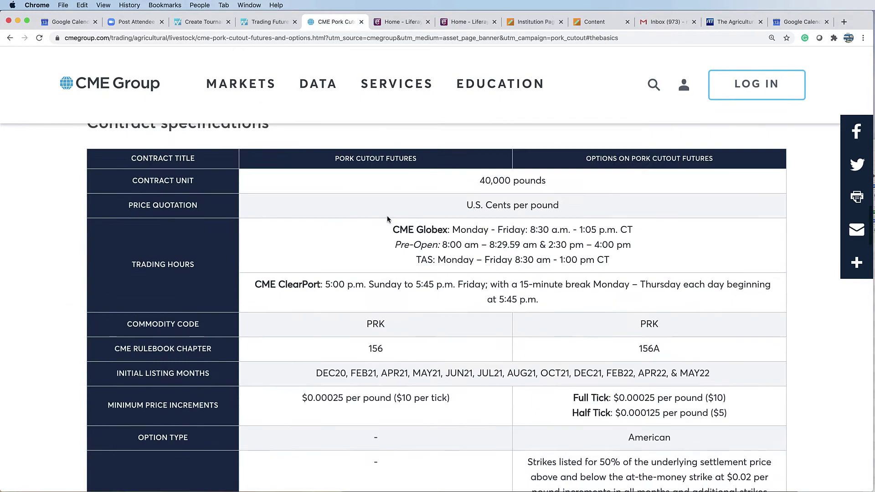
- Look through the Pork Cutout page down to its contract resources and return to the beginning of the page
{"action": "scroll", "coordinate": [388, 220], "scroll_direction": "down", "scroll_amount": 5}
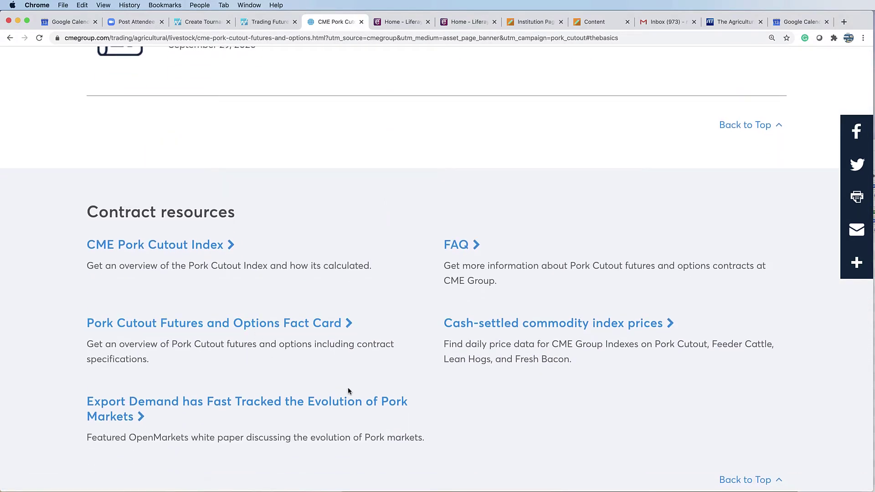
{"action": "scroll", "coordinate": [371, 391], "scroll_direction": "up", "scroll_amount": 3}
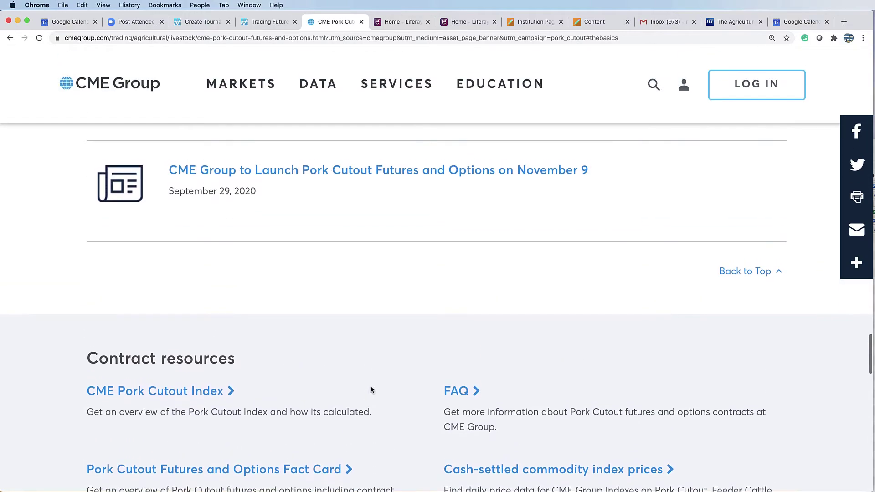
{"action": "scroll", "coordinate": [371, 389], "scroll_direction": "up", "scroll_amount": 15}
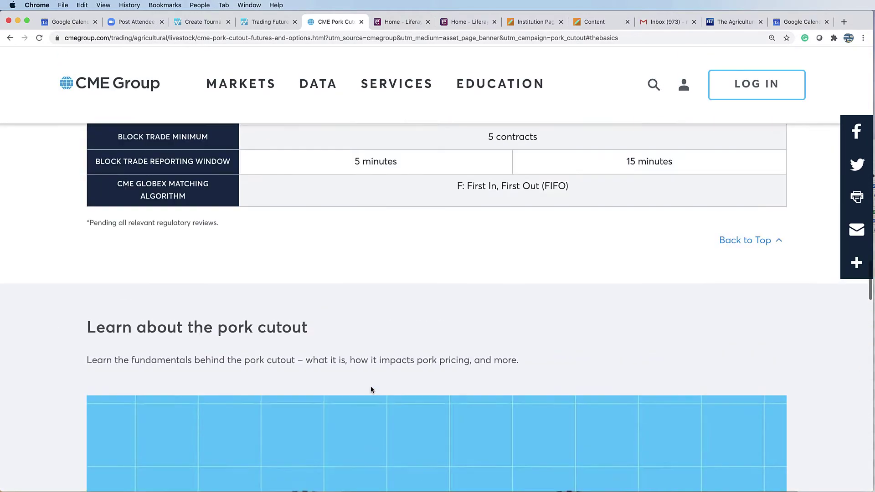
{"action": "scroll", "coordinate": [371, 386], "scroll_direction": "up", "scroll_amount": 15}
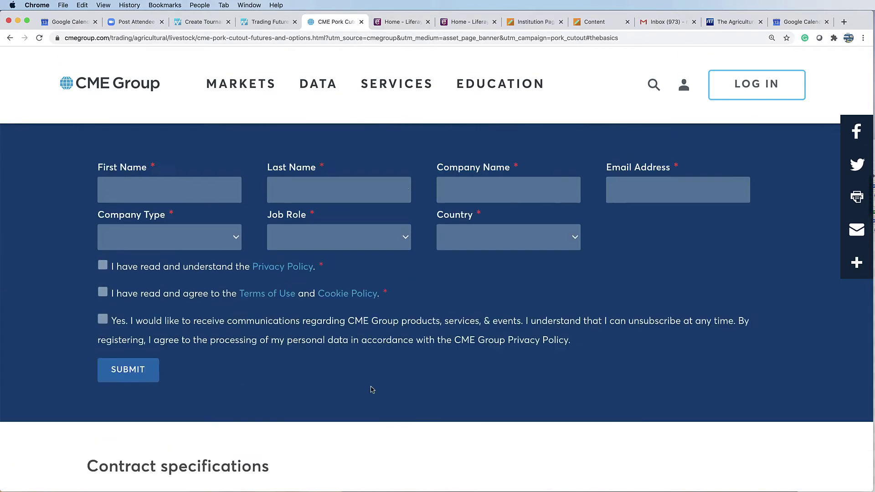
{"action": "scroll", "coordinate": [371, 387], "scroll_direction": "up", "scroll_amount": 15}
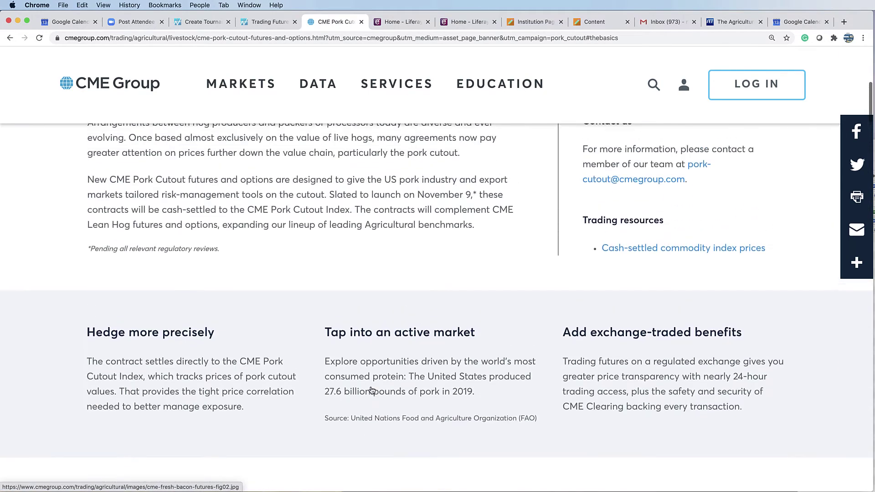
{"action": "scroll", "coordinate": [371, 385], "scroll_direction": "up", "scroll_amount": 5}
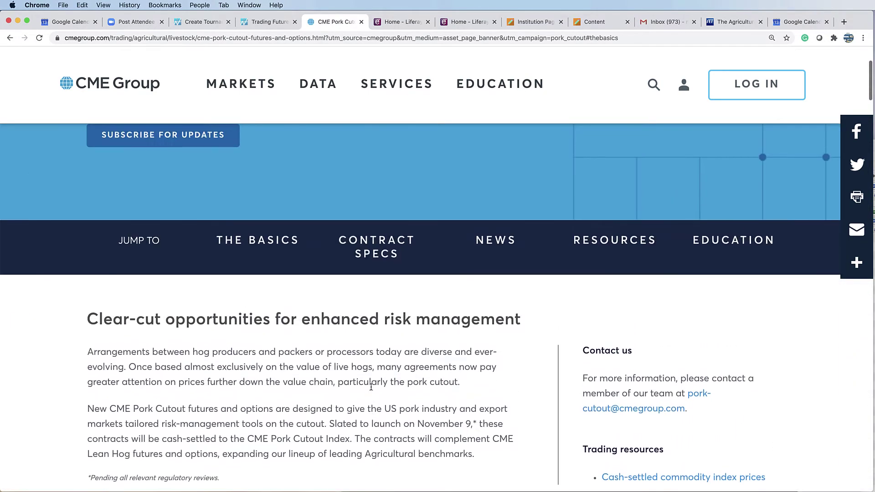
{"action": "scroll", "coordinate": [269, 108], "scroll_direction": "up", "scroll_amount": 5}
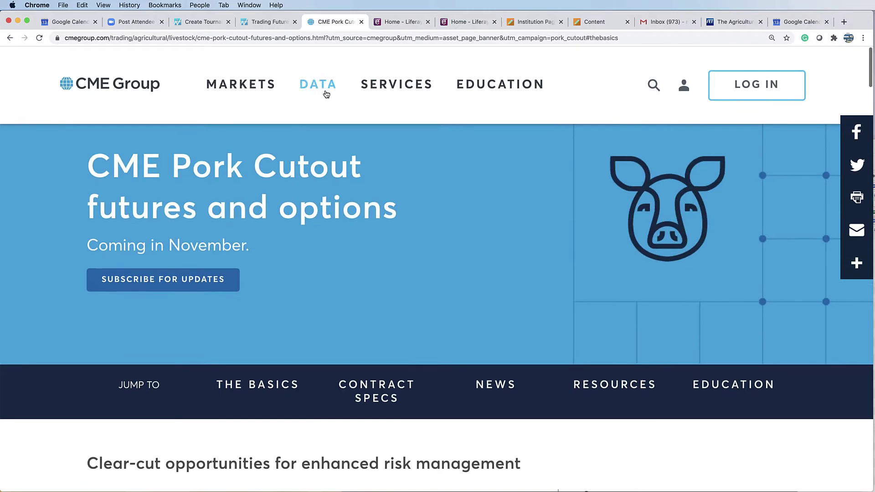
- Open CME Group's list of all products from the Markets navigation and look over its product table
{"action": "left_click", "coordinate": [257, 87]}
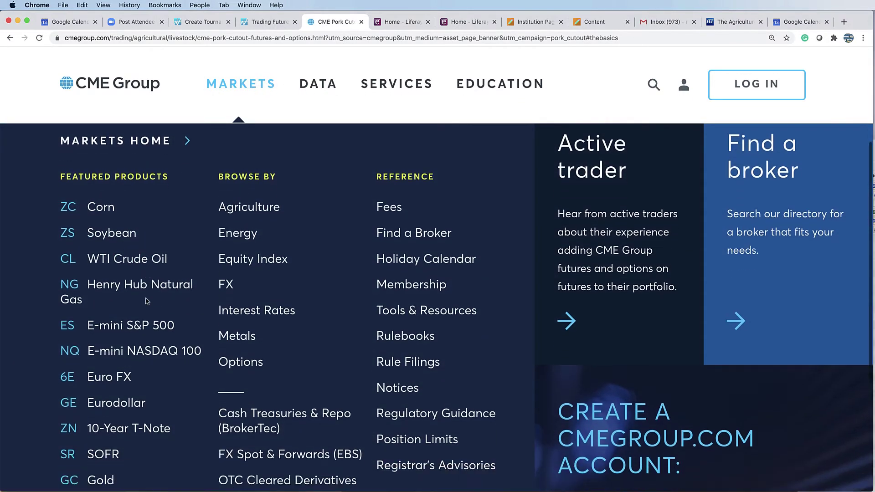
{"action": "scroll", "coordinate": [147, 300], "scroll_direction": "down", "scroll_amount": 3}
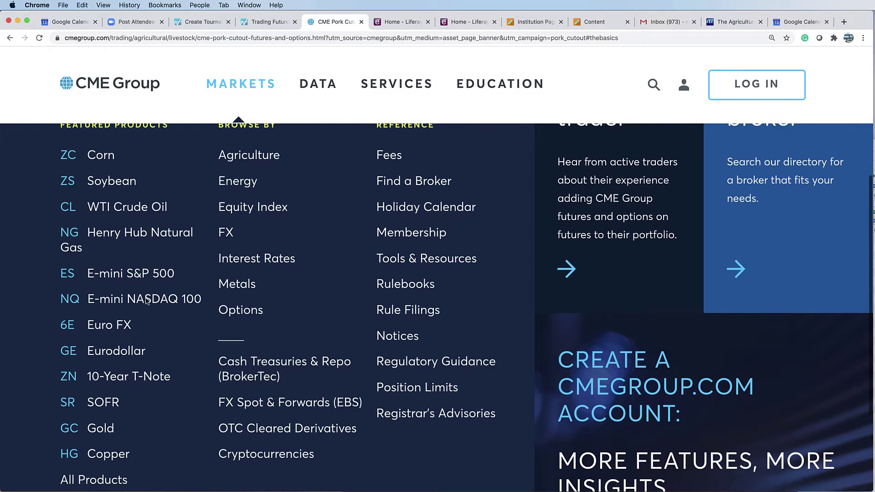
{"action": "scroll", "coordinate": [147, 300], "scroll_direction": "down", "scroll_amount": 3}
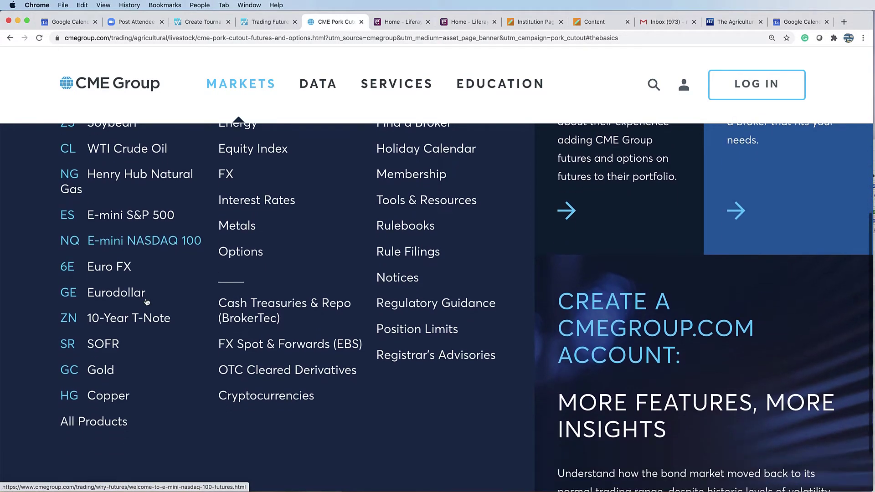
{"action": "scroll", "coordinate": [147, 301], "scroll_direction": "down", "scroll_amount": 3}
{"action": "left_click", "coordinate": [112, 356]}
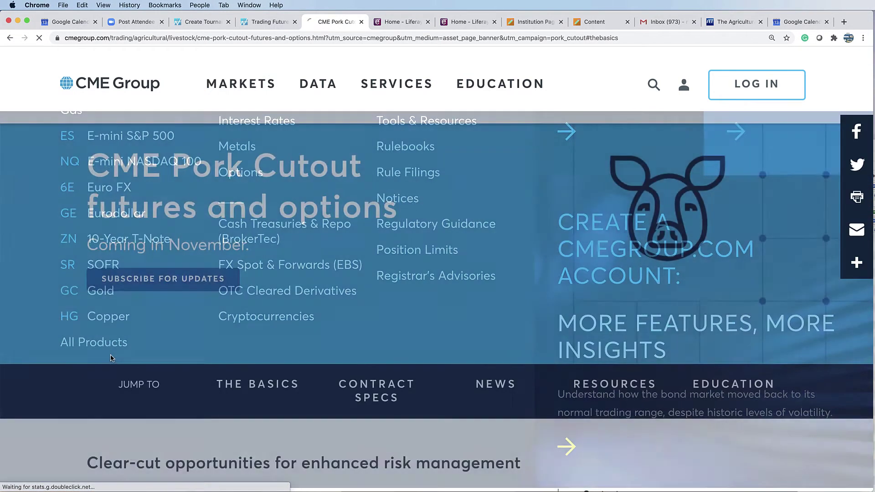
{"action": "scroll", "coordinate": [313, 386], "scroll_direction": "down", "scroll_amount": 2}
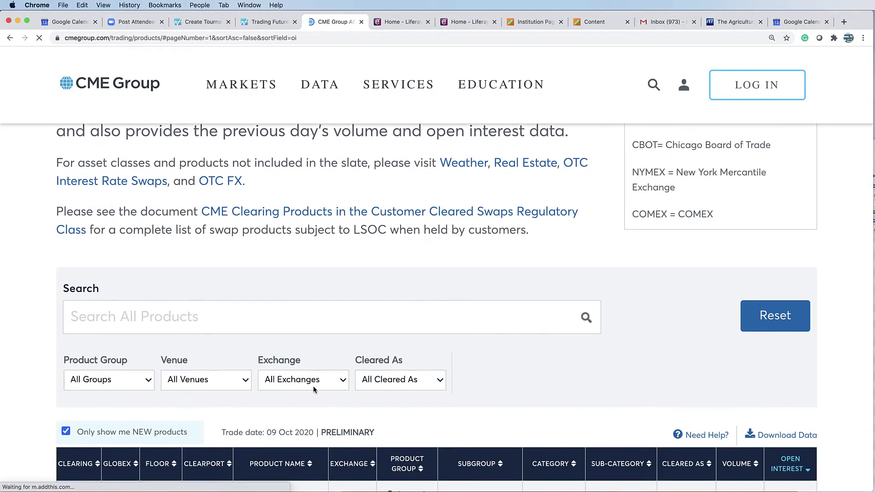
{"action": "scroll", "coordinate": [313, 385], "scroll_direction": "down", "scroll_amount": 5}
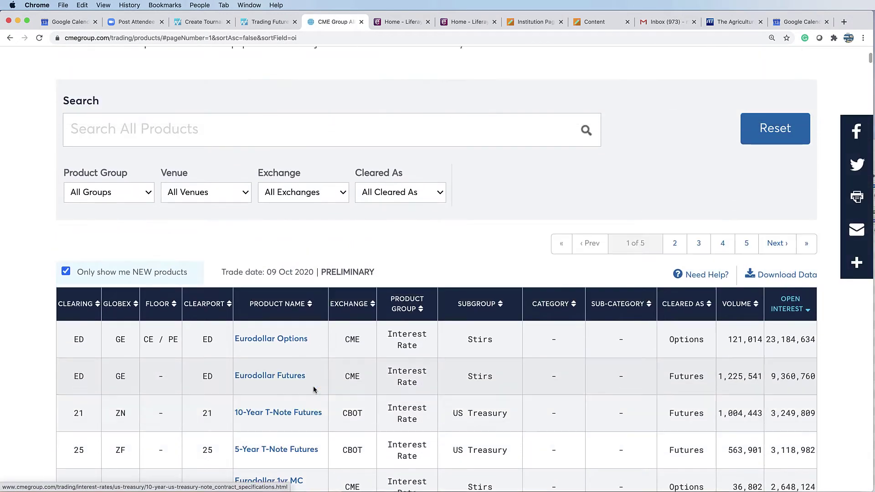
- Filter the product list to the Agriculture product group
{"action": "scroll", "coordinate": [182, 319], "scroll_direction": "up", "scroll_amount": 3}
{"action": "left_click", "coordinate": [138, 290]}
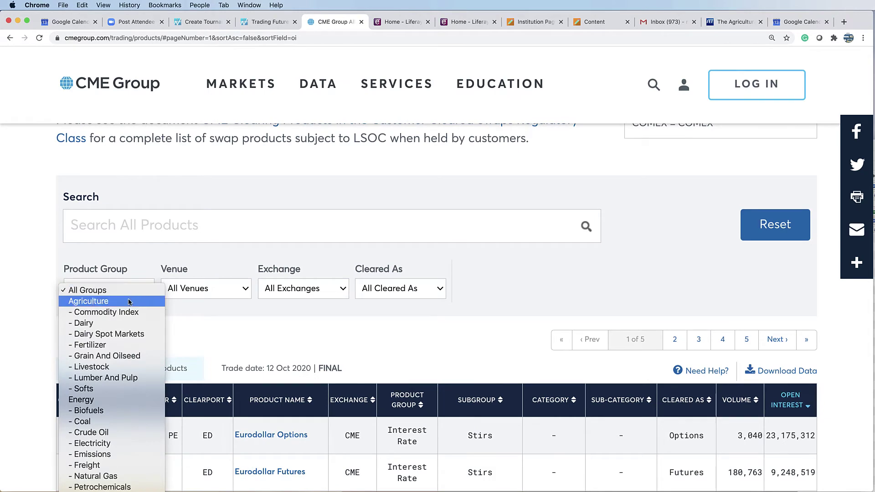
{"action": "left_click", "coordinate": [129, 302]}
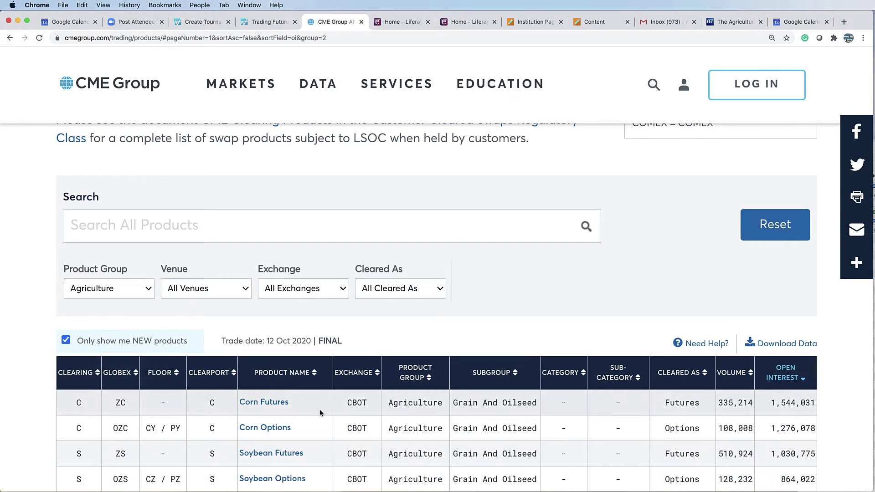
- Find Lean Hog Futures among the agricultural products and open its contract specifications
{"action": "scroll", "coordinate": [321, 413], "scroll_direction": "down", "scroll_amount": 3}
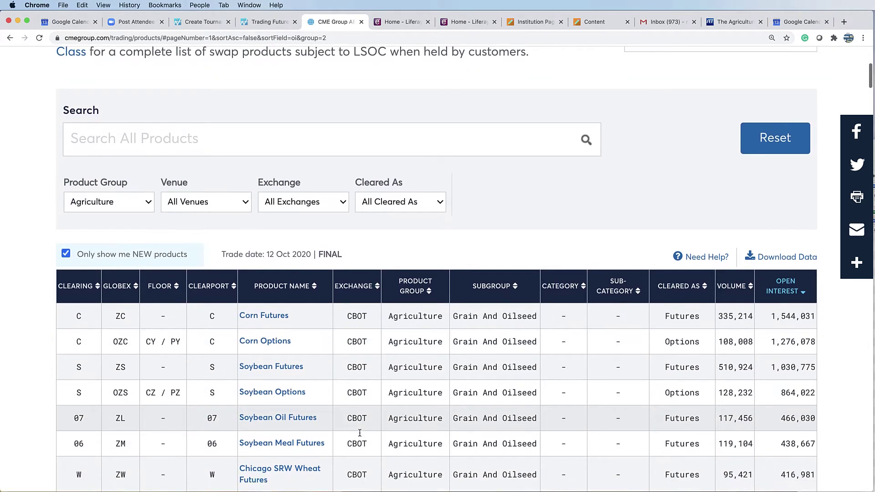
{"action": "scroll", "coordinate": [360, 433], "scroll_direction": "down", "scroll_amount": 7}
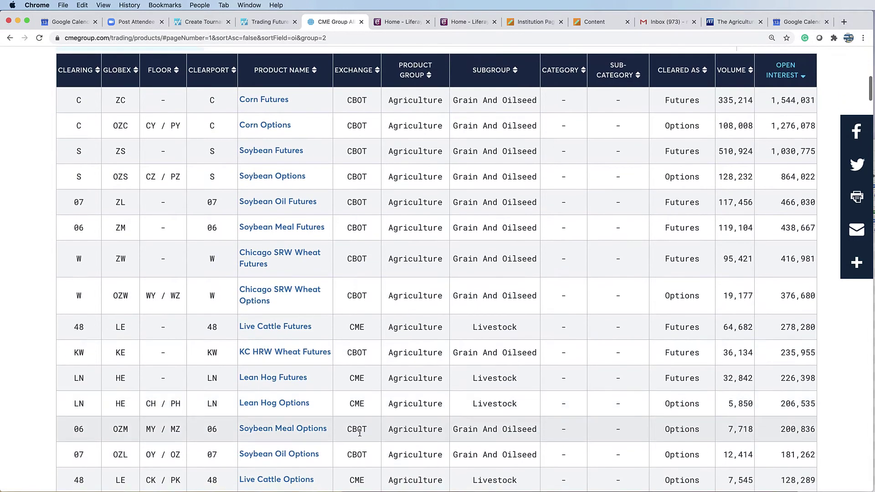
{"action": "left_click", "coordinate": [294, 378]}
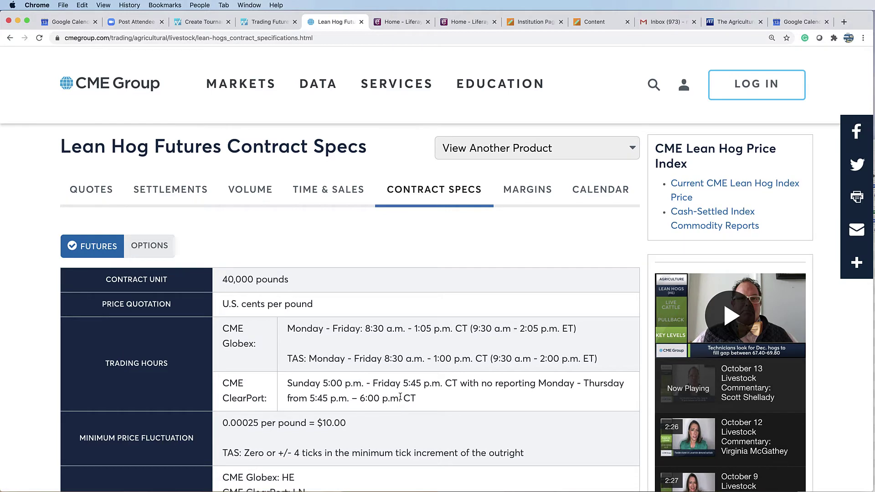
- Read through the Lean Hog Futures contract specifications, including listed contracts, settlement method and termination of trading, and return to the page's beginning
{"action": "scroll", "coordinate": [400, 398], "scroll_direction": "down", "scroll_amount": 3}
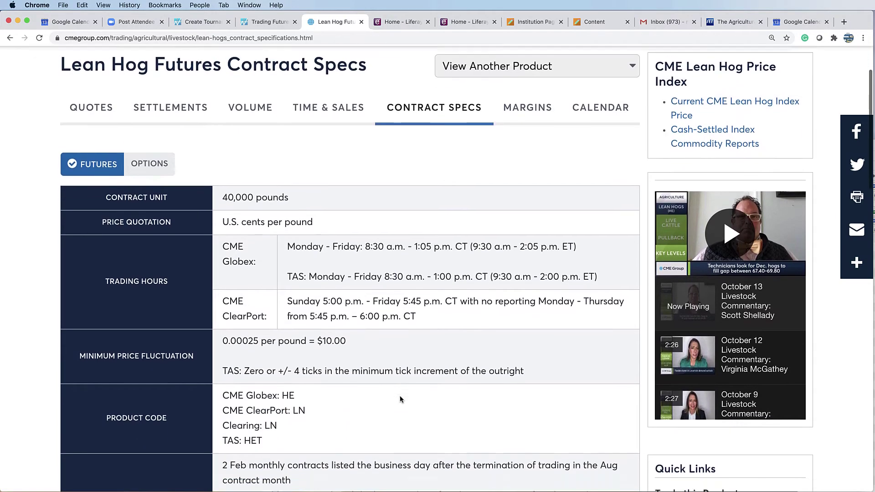
{"action": "scroll", "coordinate": [400, 399], "scroll_direction": "down", "scroll_amount": 4}
{"action": "scroll", "coordinate": [400, 399], "scroll_direction": "down", "scroll_amount": 7}
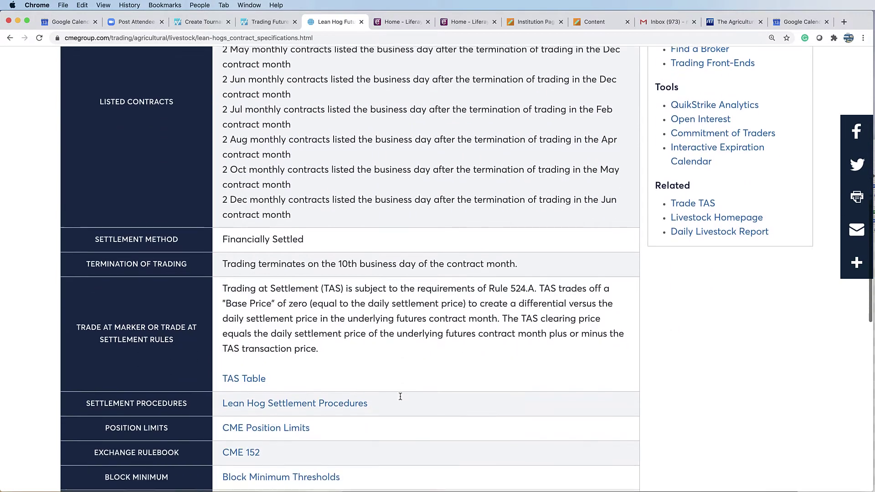
{"action": "scroll", "coordinate": [400, 399], "scroll_direction": "down", "scroll_amount": 3}
{"action": "scroll", "coordinate": [401, 399], "scroll_direction": "up", "scroll_amount": 13}
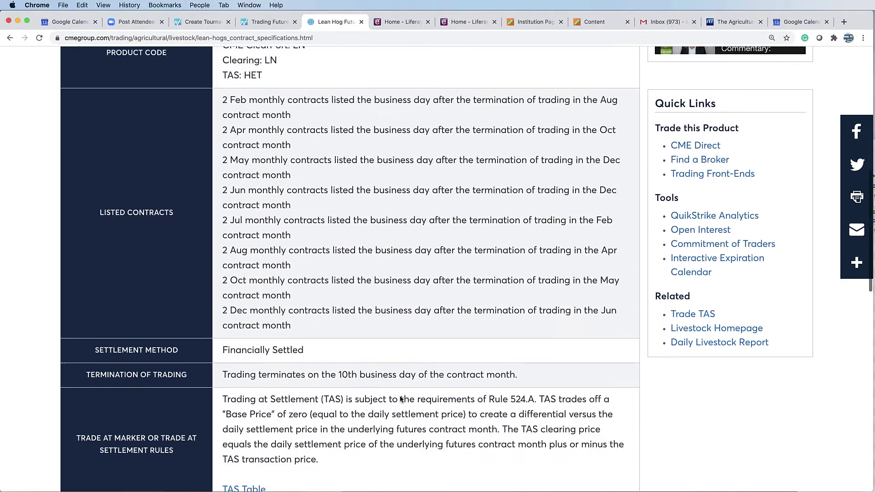
{"action": "scroll", "coordinate": [400, 400], "scroll_direction": "up", "scroll_amount": 2}
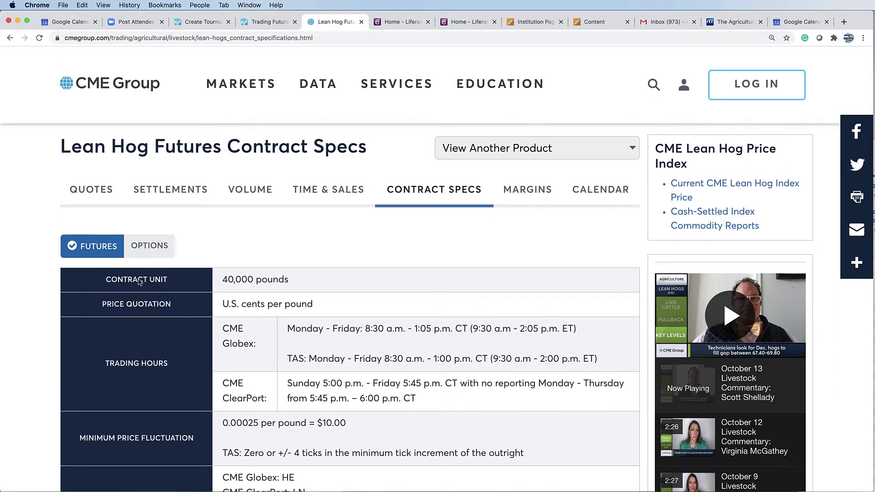
- Open the Globex quotes for Lean Hog Futures and view the table of contract months
{"action": "left_click", "coordinate": [91, 192]}
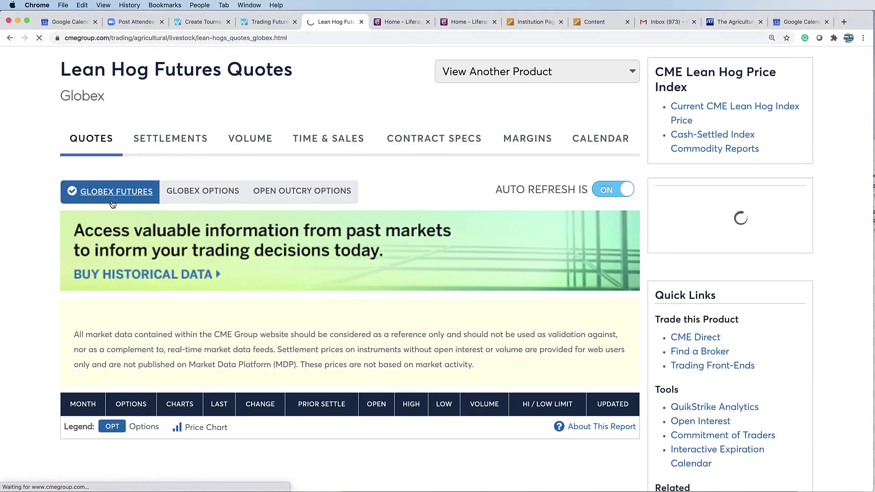
{"action": "scroll", "coordinate": [275, 297], "scroll_direction": "down", "scroll_amount": 3}
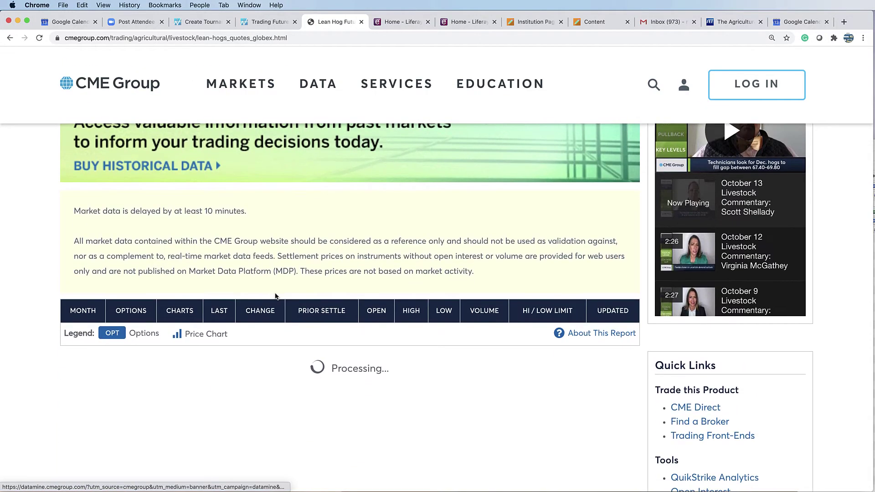
{"action": "scroll", "coordinate": [275, 295], "scroll_direction": "down", "scroll_amount": 3}
{"action": "scroll", "coordinate": [275, 296], "scroll_direction": "down", "scroll_amount": 1}
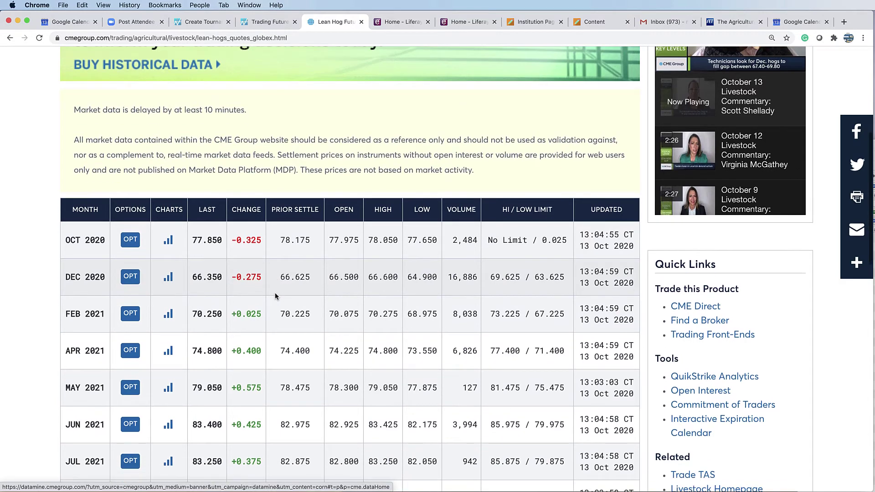
- Highlight the October 2020, December 2020 and February 2021 contract months and the December volume in the quotes table
{"action": "scroll", "coordinate": [276, 295], "scroll_direction": "up", "scroll_amount": 1}
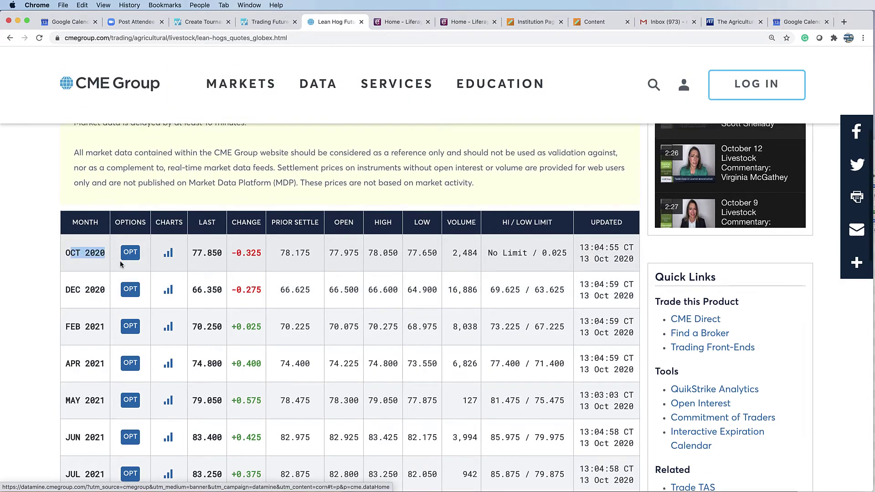
{"action": "left_click_drag", "start_coordinate": [65, 287], "coordinate": [86, 289]}
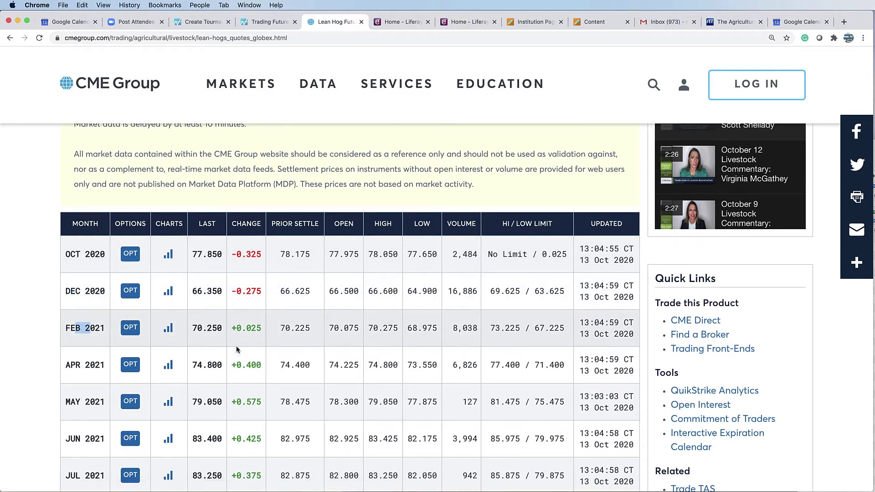
{"action": "scroll", "coordinate": [237, 351], "scroll_direction": "down", "scroll_amount": 1}
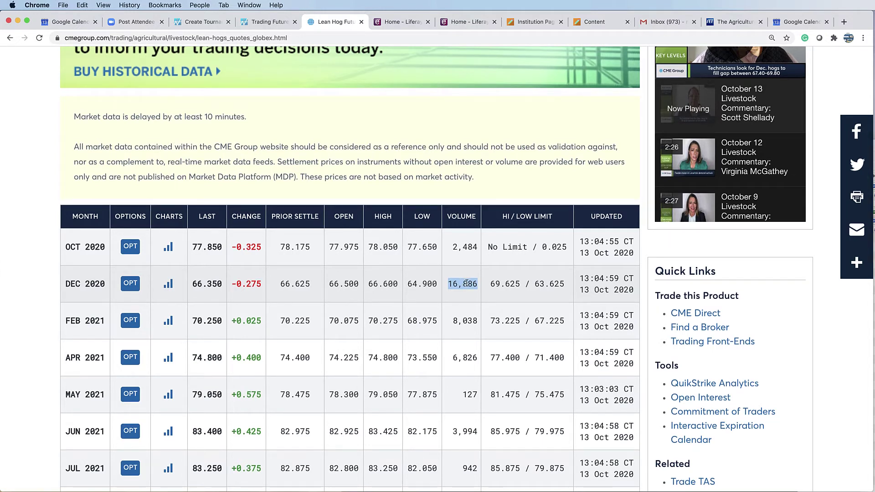
- Open the price chart for the December 2020 Lean Hog futures contract
{"action": "left_click", "coordinate": [167, 287]}
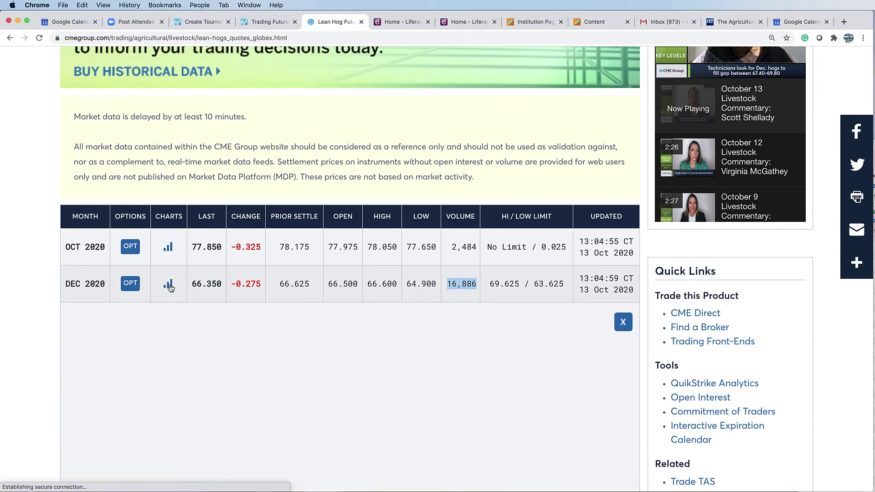
{"action": "scroll", "coordinate": [504, 248], "scroll_direction": "down", "scroll_amount": 3}
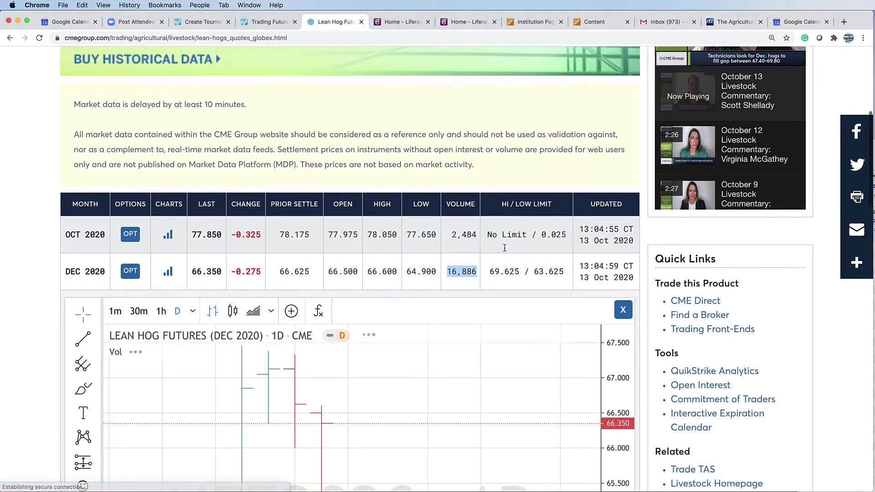
{"action": "scroll", "coordinate": [505, 248], "scroll_direction": "down", "scroll_amount": 1}
- Zoom out the December 2020 Lean Hog daily chart to show a longer price history
{"action": "scroll", "coordinate": [607, 275], "scroll_direction": "down", "scroll_amount": 5}
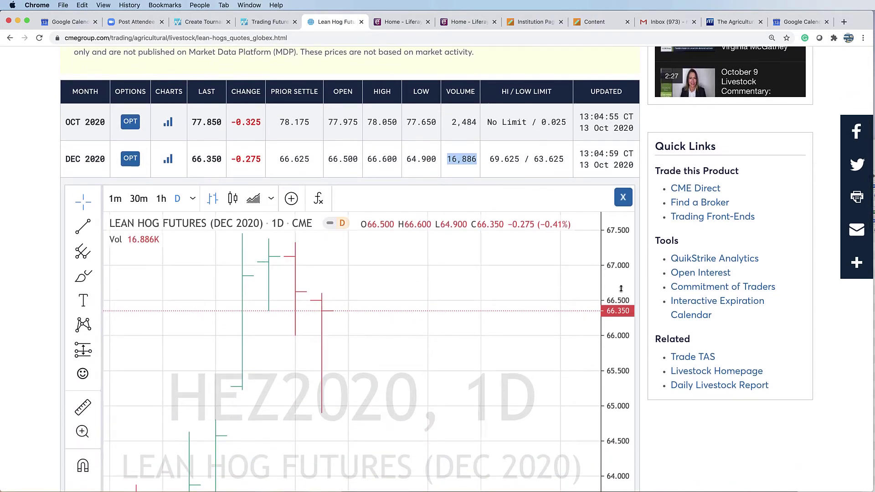
{"action": "scroll", "coordinate": [621, 288], "scroll_direction": "down", "scroll_amount": 5}
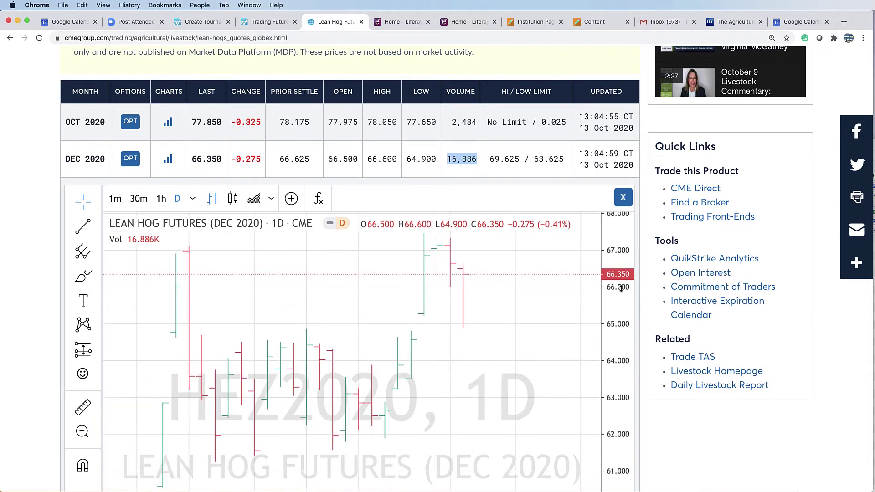
{"action": "scroll", "coordinate": [621, 288], "scroll_direction": "down", "scroll_amount": 5}
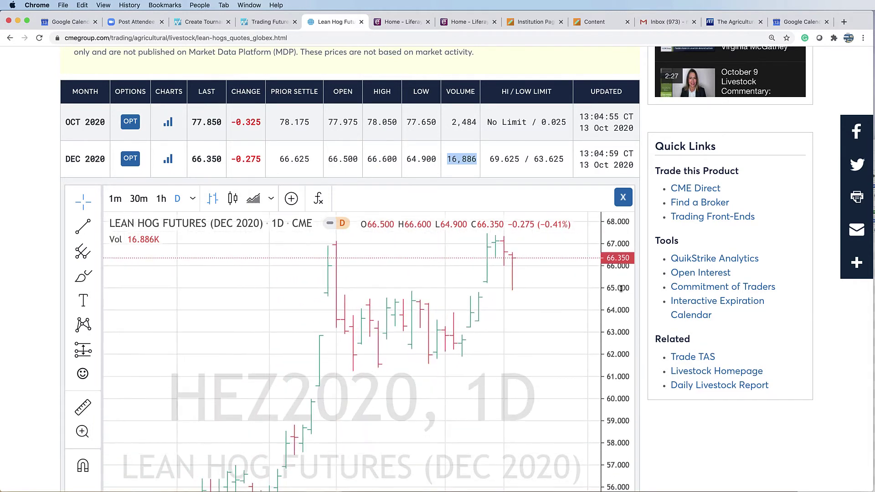
{"action": "scroll", "coordinate": [622, 288], "scroll_direction": "down", "scroll_amount": 5}
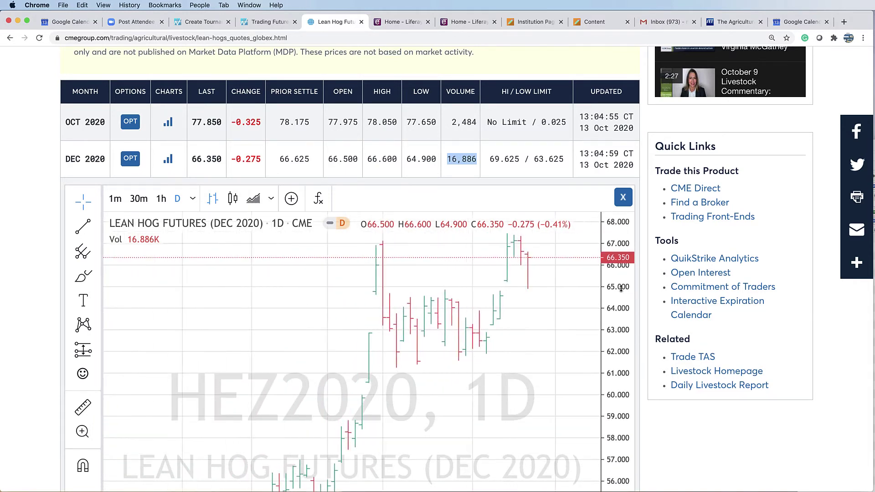
{"action": "scroll", "coordinate": [621, 288], "scroll_direction": "down", "scroll_amount": 4}
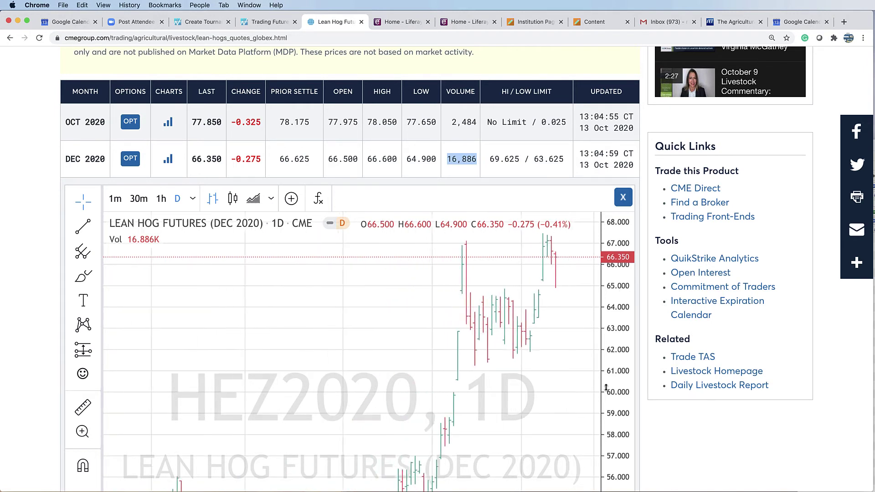
- Examine the December 2020 Lean Hog daily chart, comparing the recent price highs with the earlier price history and the volume bars
{"action": "scroll", "coordinate": [661, 422], "scroll_direction": "down", "scroll_amount": 2}
{"action": "scroll", "coordinate": [664, 425], "scroll_direction": "down", "scroll_amount": 3}
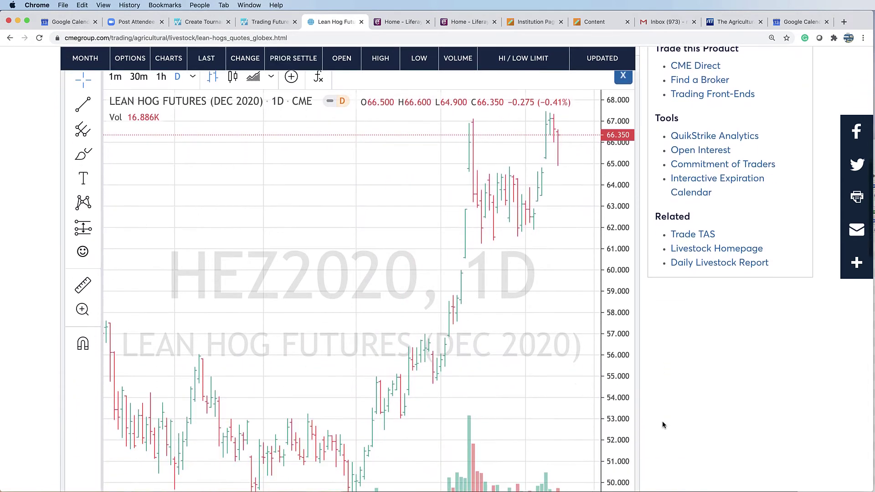
{"action": "scroll", "coordinate": [663, 424], "scroll_direction": "up", "scroll_amount": 3}
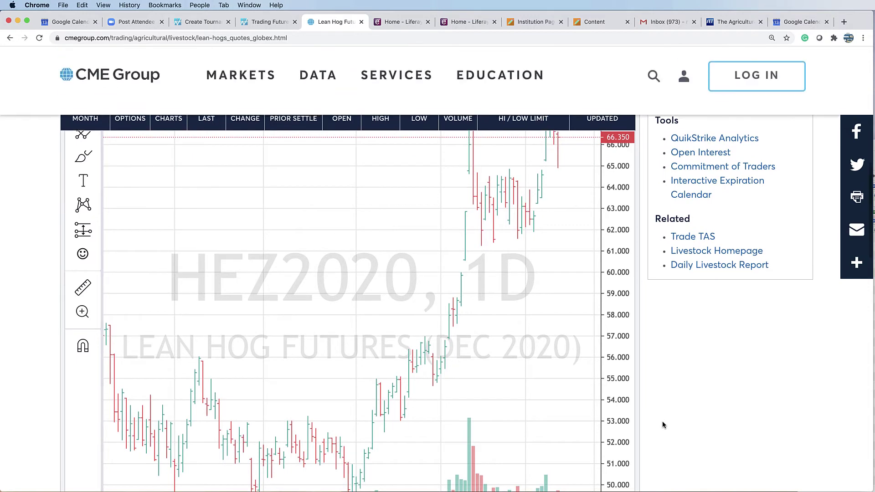
{"action": "scroll", "coordinate": [663, 420], "scroll_direction": "down", "scroll_amount": 6}
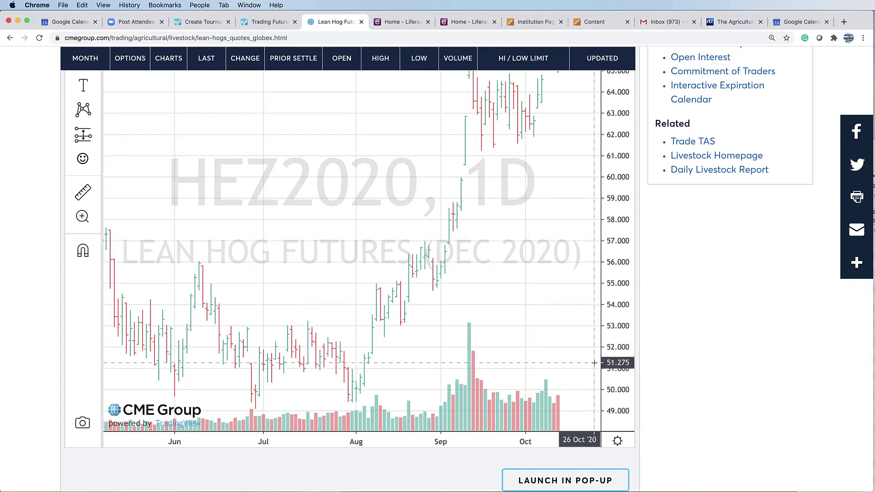
{"action": "scroll", "coordinate": [553, 212], "scroll_direction": "up", "scroll_amount": 3}
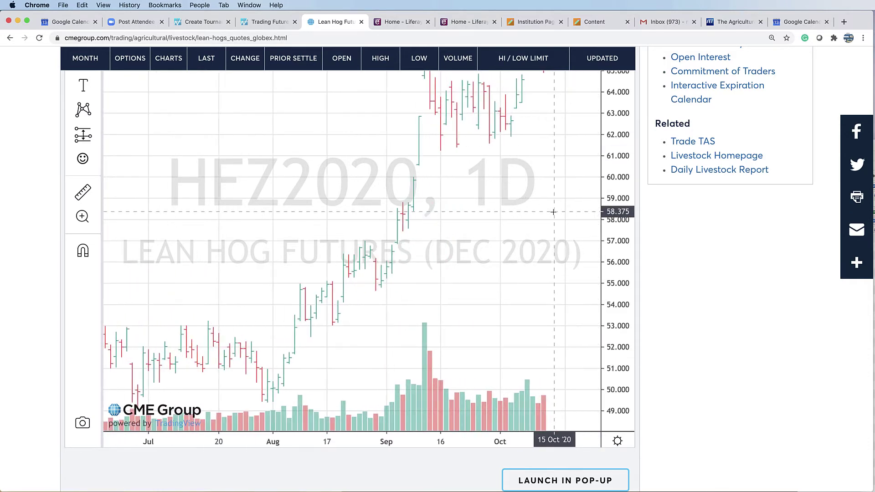
{"action": "scroll", "coordinate": [657, 233], "scroll_direction": "up", "scroll_amount": 5}
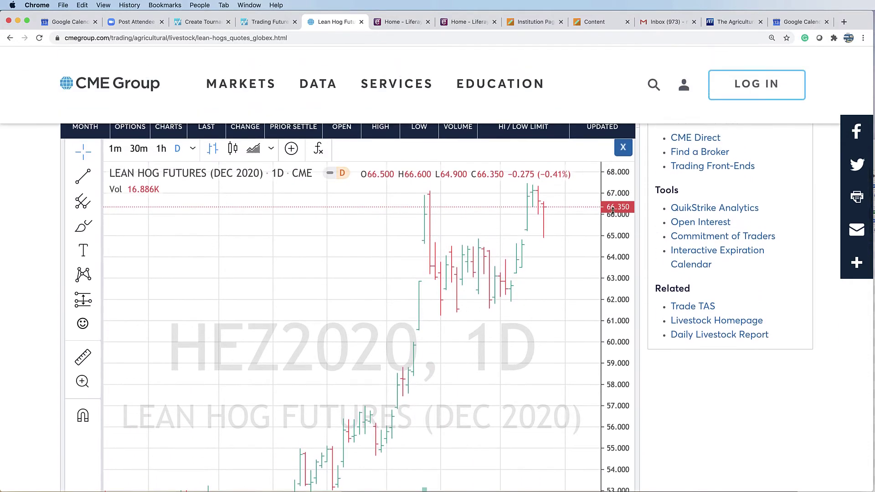
{"action": "scroll", "coordinate": [619, 212], "scroll_direction": "down", "scroll_amount": 1}
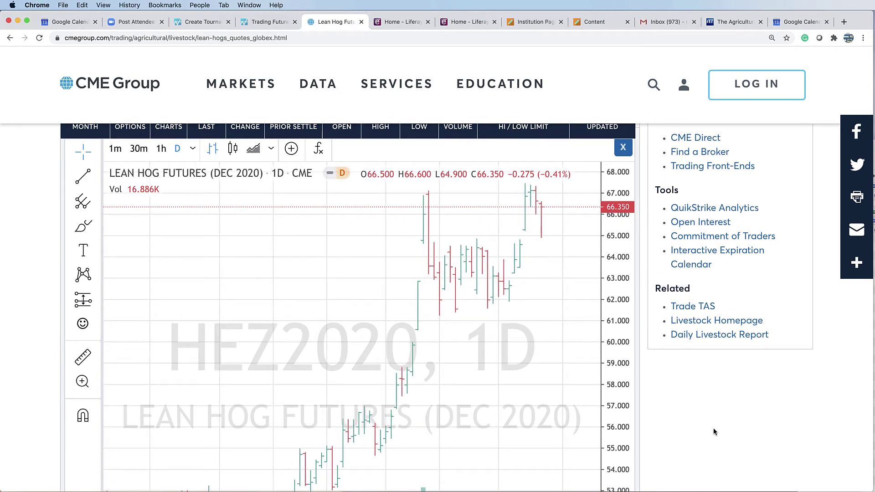
{"action": "scroll", "coordinate": [714, 432], "scroll_direction": "up", "scroll_amount": 1}
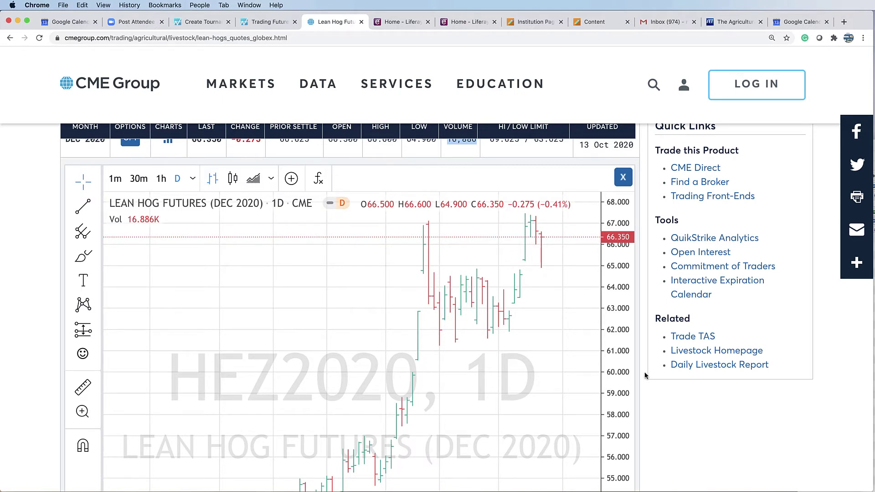
{"action": "scroll", "coordinate": [683, 429], "scroll_direction": "down", "scroll_amount": 5}
{"action": "scroll", "coordinate": [683, 429], "scroll_direction": "up", "scroll_amount": 2}
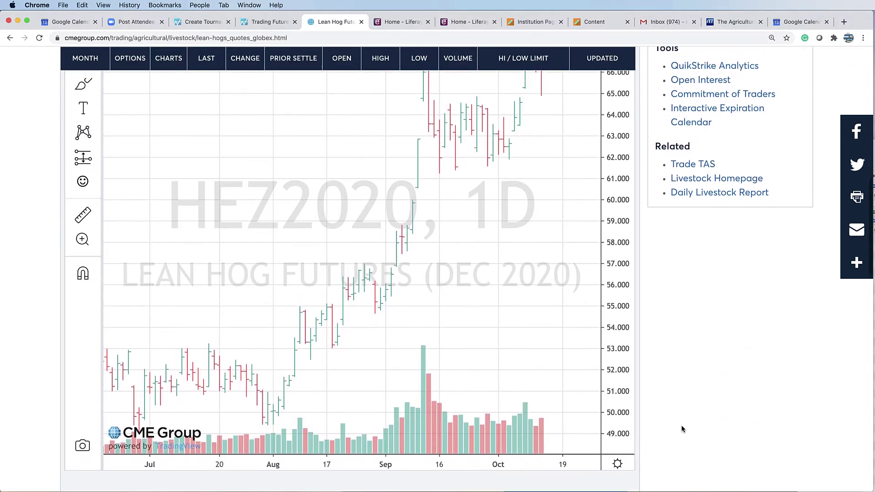
{"action": "scroll", "coordinate": [682, 429], "scroll_direction": "up", "scroll_amount": 3}
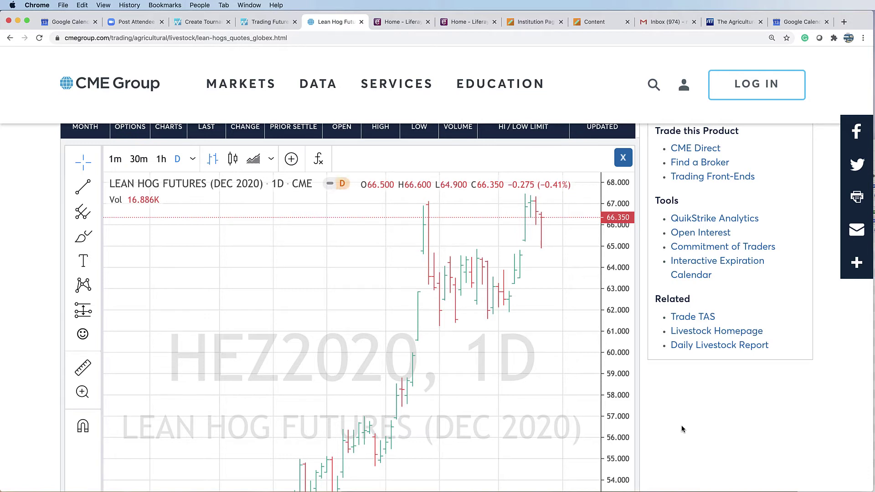
- Switch to StockTrak and start a new futures trade with the action set to Short
{"action": "left_click", "coordinate": [269, 23]}
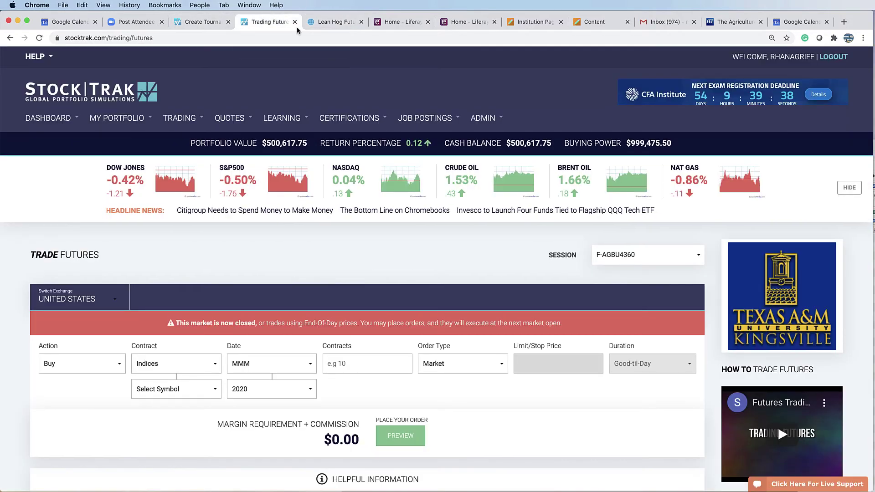
{"action": "left_click", "coordinate": [179, 118]}
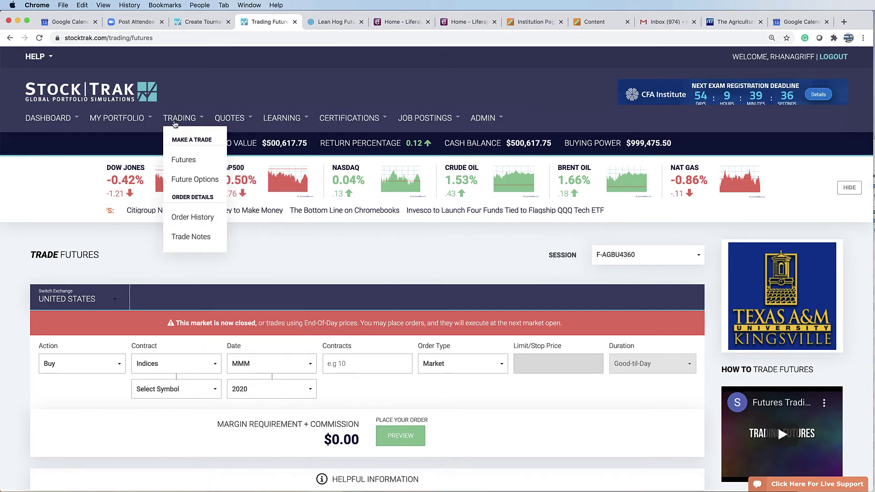
{"action": "left_click", "coordinate": [184, 161]}
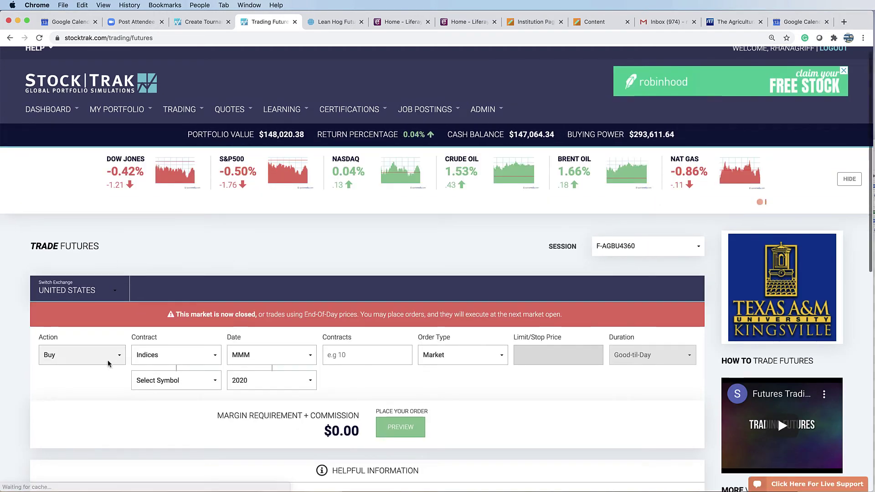
{"action": "left_click", "coordinate": [117, 358]}
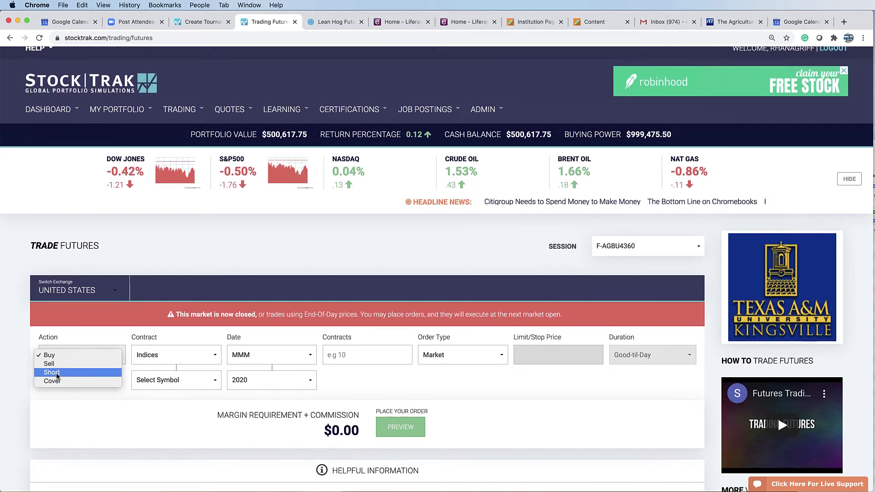
{"action": "left_click", "coordinate": [52, 372]}
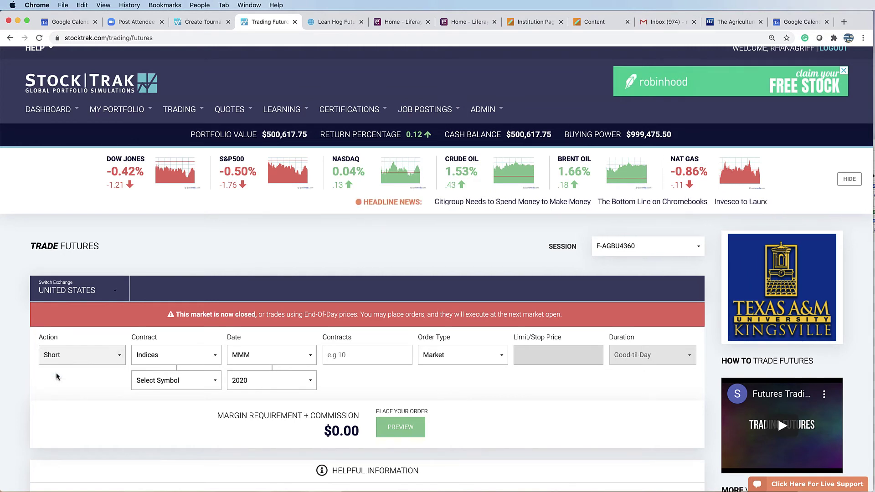
- Choose the Livestocks contract Lean Hogs (Globex) with a December 2020 date for the short order
{"action": "left_click", "coordinate": [171, 355]}
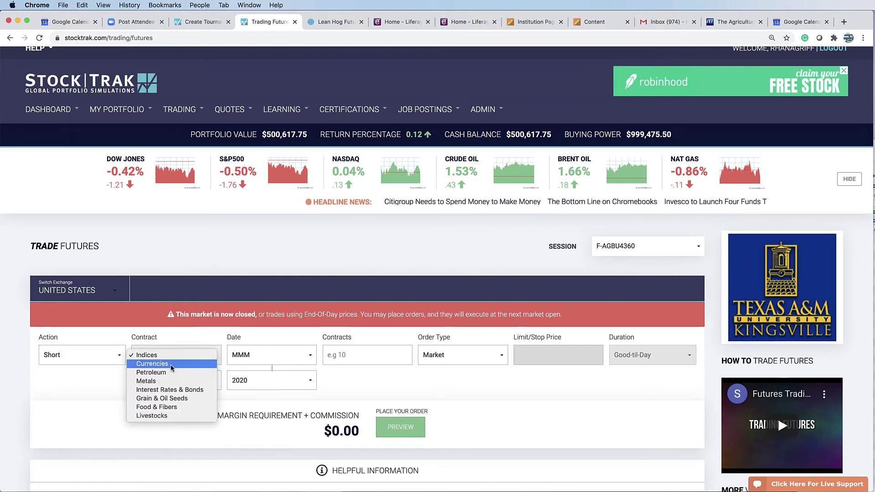
{"action": "left_click", "coordinate": [169, 416]}
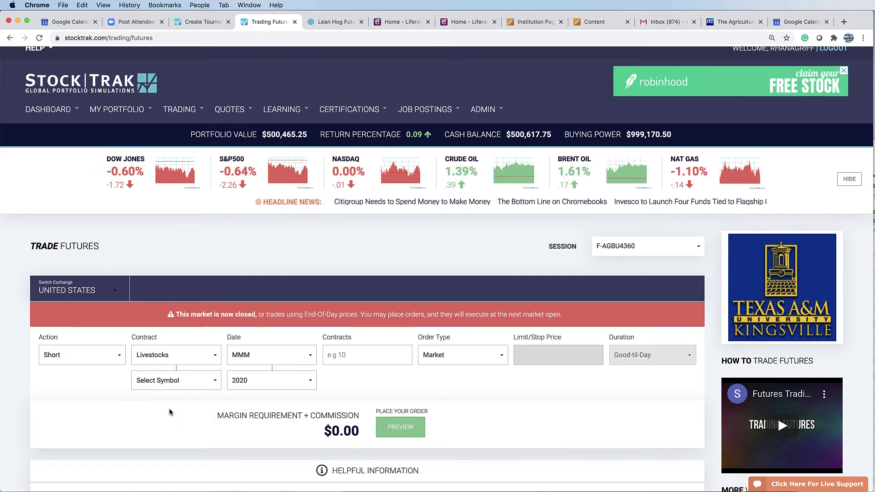
{"action": "left_click", "coordinate": [183, 381]}
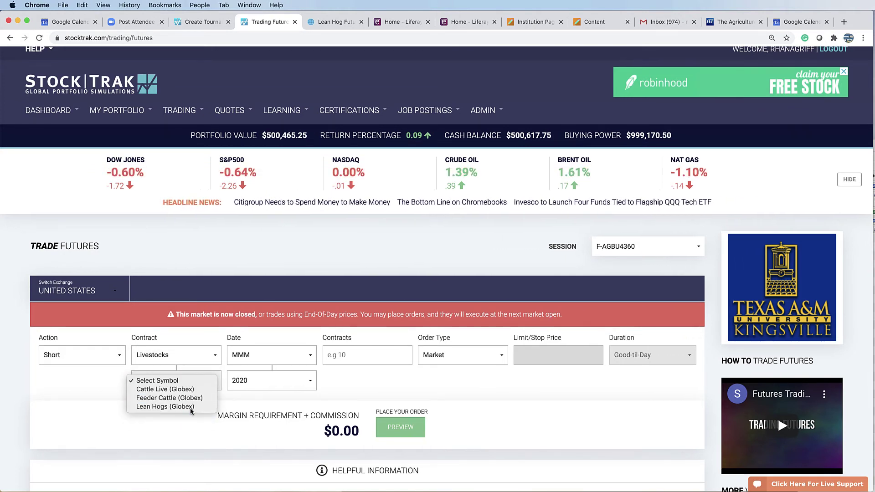
{"action": "left_click", "coordinate": [191, 411]}
{"action": "left_click", "coordinate": [302, 360]}
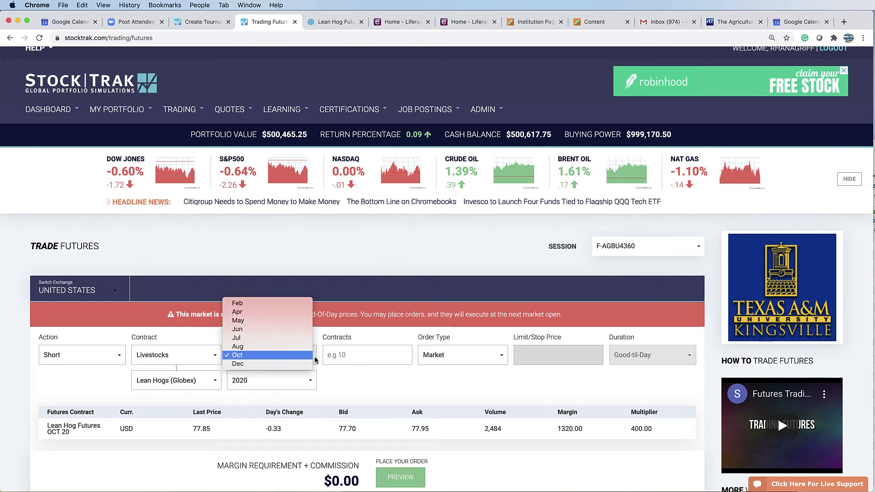
{"action": "left_click", "coordinate": [277, 365]}
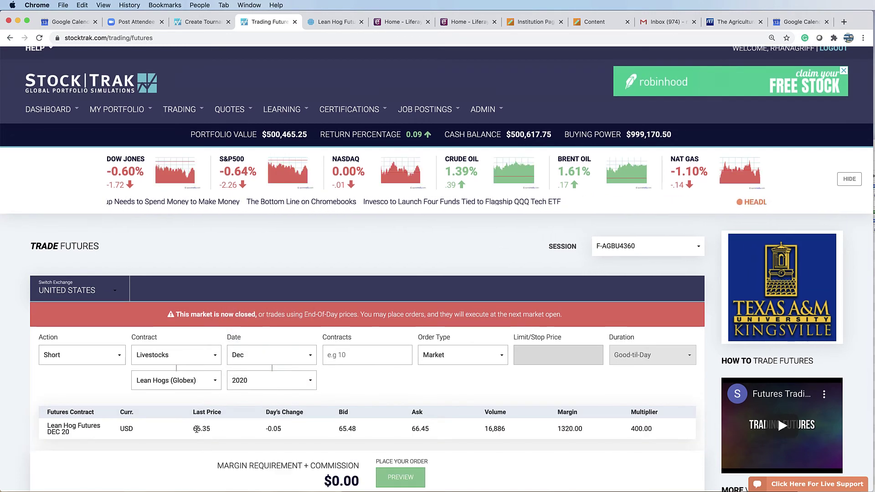
- Highlight the last price of the December Lean Hog contract and compare it with the CME chart quote
{"action": "left_click_drag", "start_coordinate": [199, 425], "coordinate": [211, 429]}
{"action": "scroll", "coordinate": [280, 428], "scroll_direction": "down", "scroll_amount": 1}
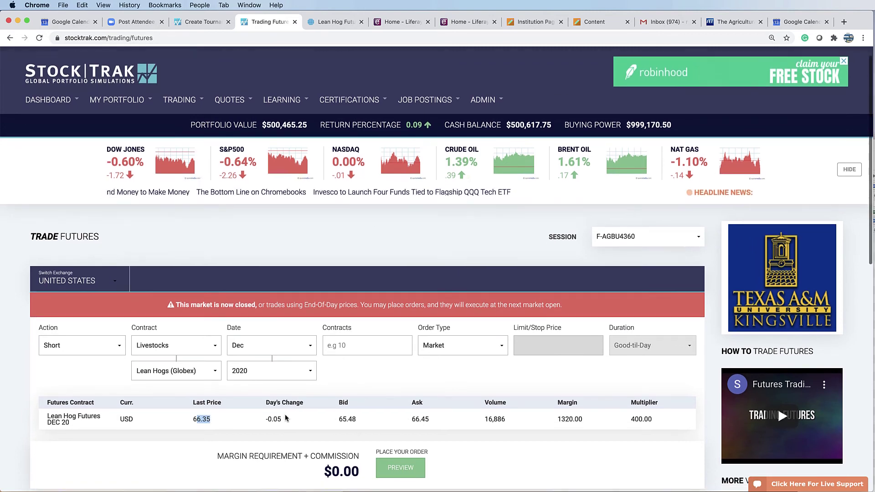
{"action": "left_click", "coordinate": [331, 25]}
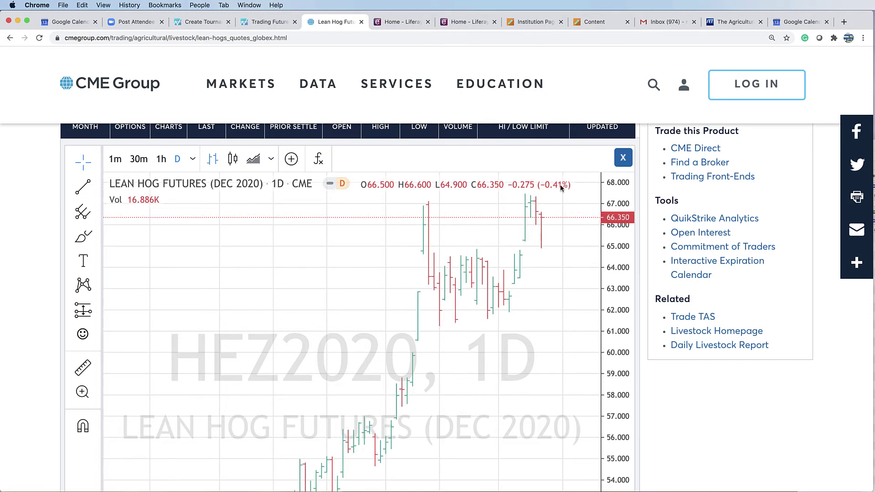
{"action": "left_click", "coordinate": [269, 22]}
- Enter 1 contract as a Market order and preview the short trade, highlighting its margin requirement plus commission
{"action": "left_click", "coordinate": [346, 343]}
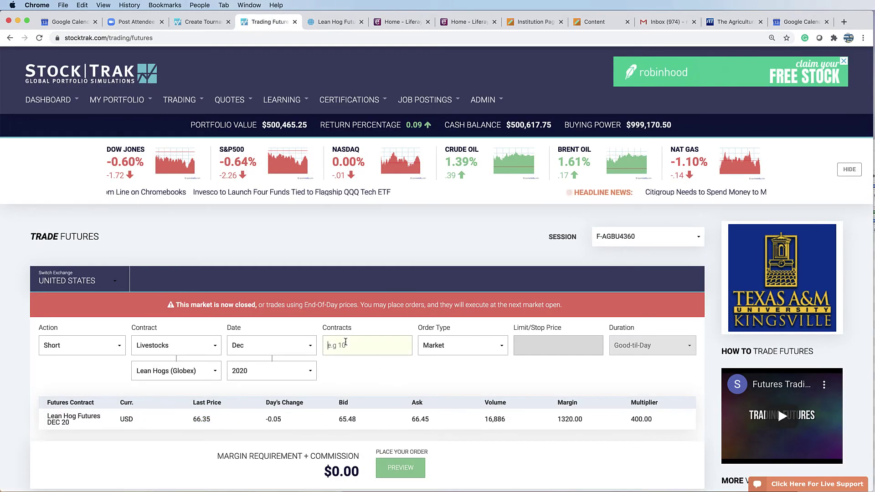
{"action": "type", "text": "1"}
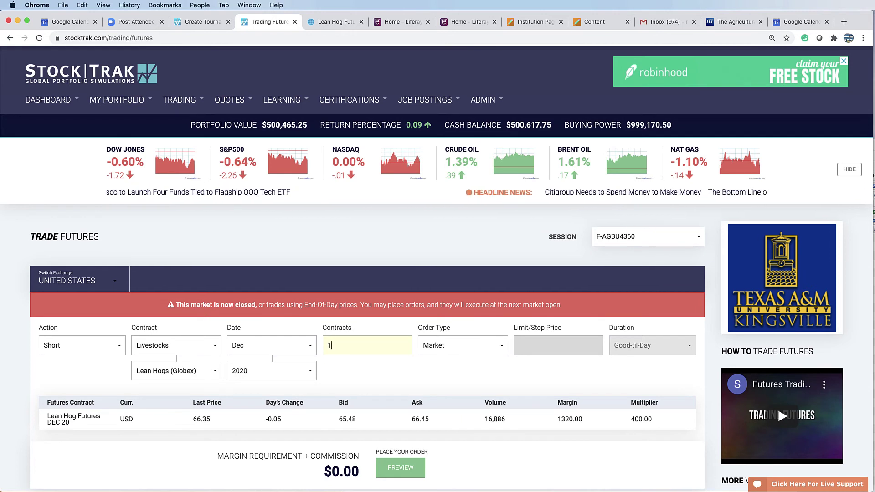
{"action": "left_click", "coordinate": [478, 349]}
{"action": "left_click", "coordinate": [456, 345]}
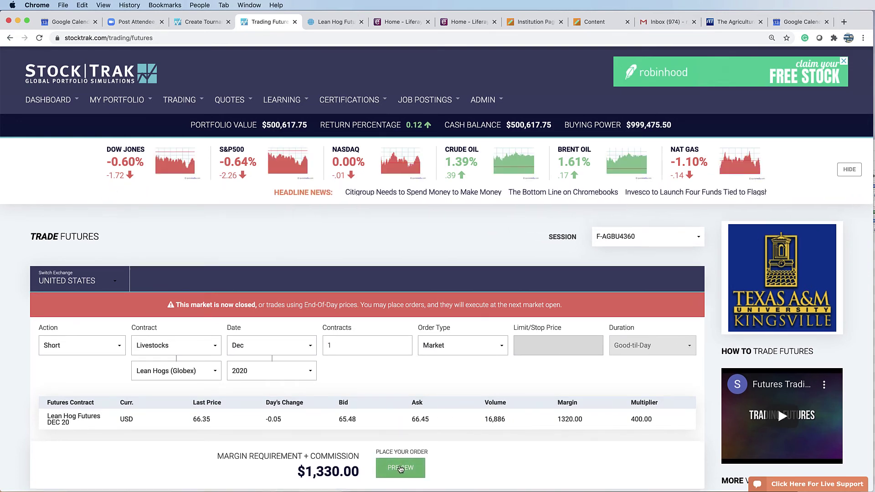
{"action": "left_click", "coordinate": [400, 468]}
{"action": "scroll", "coordinate": [626, 396], "scroll_direction": "down", "scroll_amount": 1}
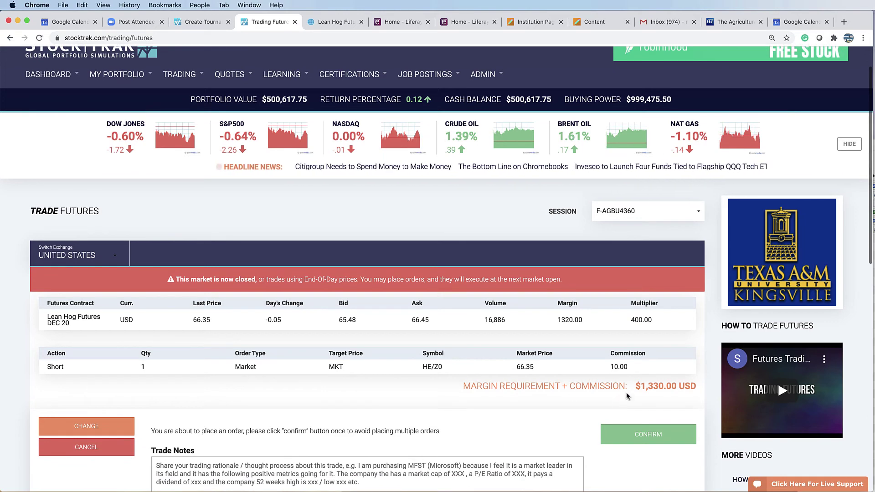
{"action": "left_click_drag", "start_coordinate": [635, 386], "coordinate": [666, 386]}
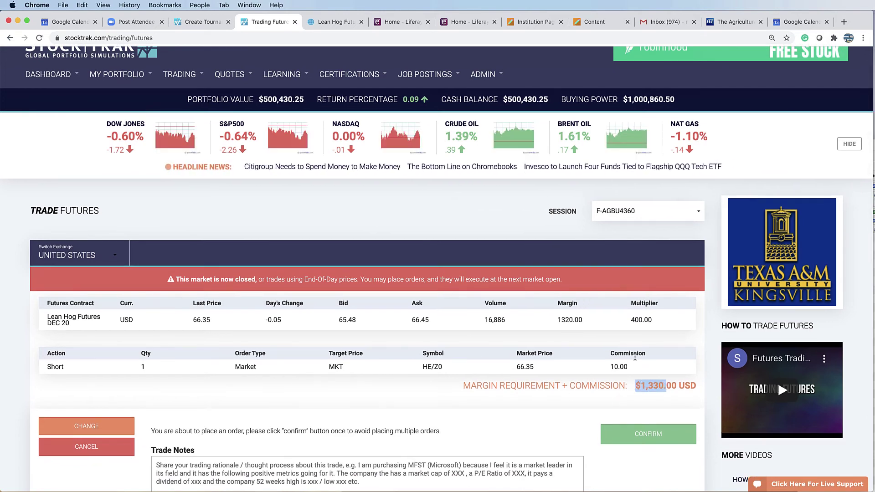
- Enter trade note "I see hogs to be high priced, so I am going to short them and see if I can profit from the market going down."
{"action": "scroll", "coordinate": [185, 390], "scroll_direction": "down", "scroll_amount": 3}
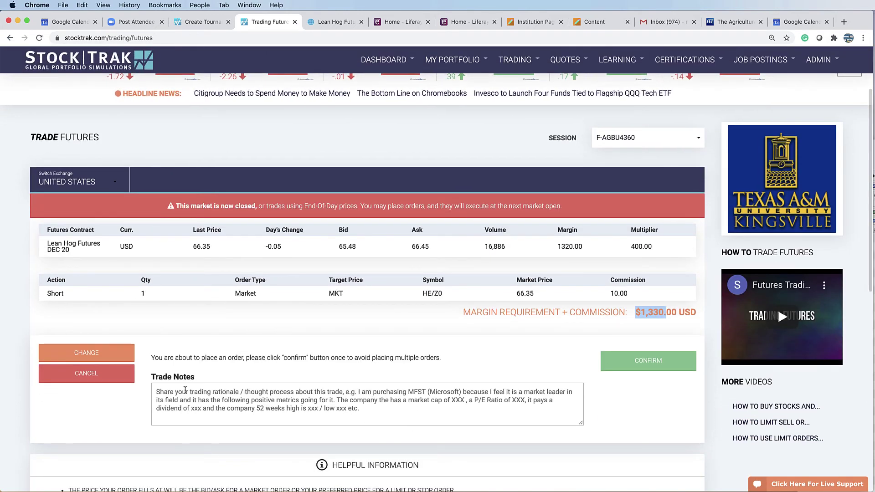
{"action": "left_click", "coordinate": [185, 390]}
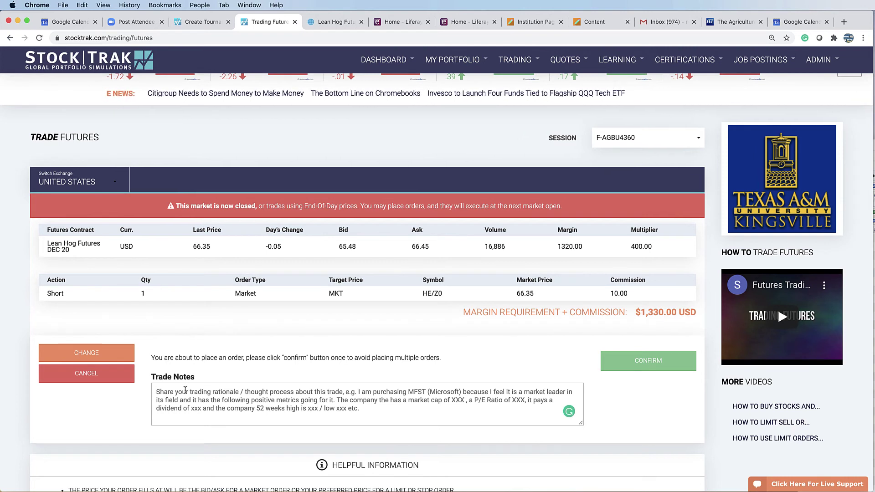
{"action": "type", "text": "I see ho"}
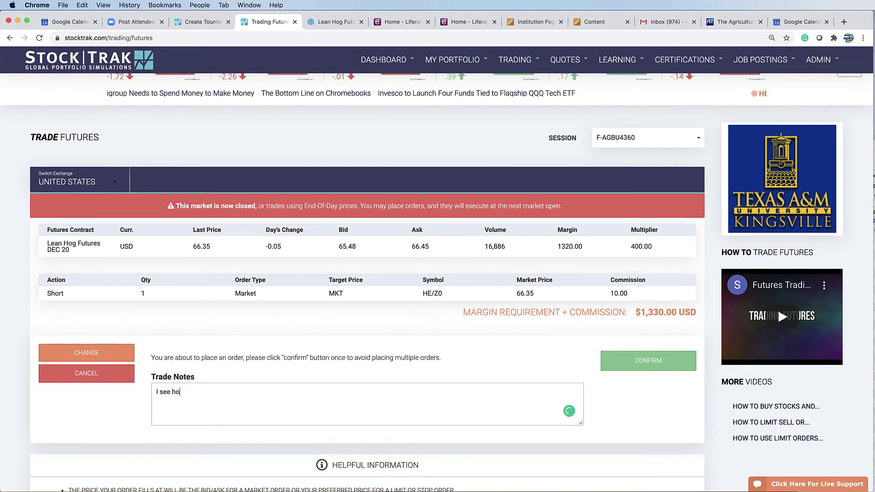
{"action": "type", "text": "gs to be hig"}
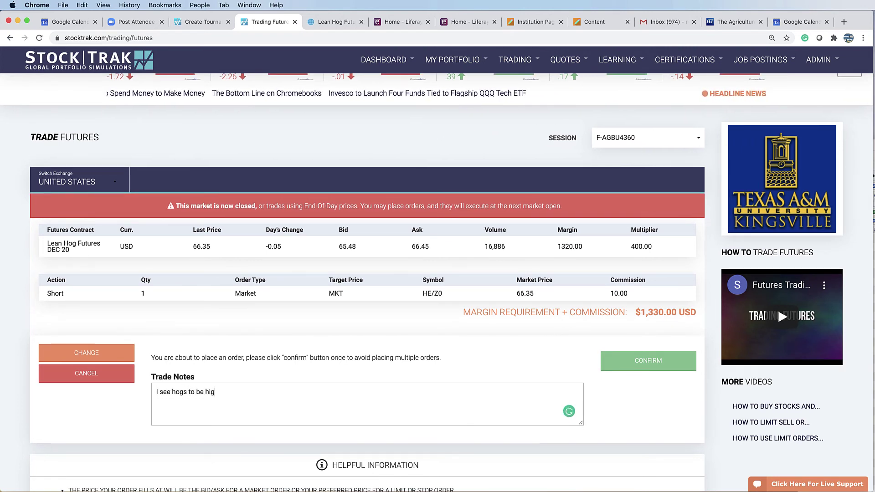
{"action": "type", "text": "h price"}
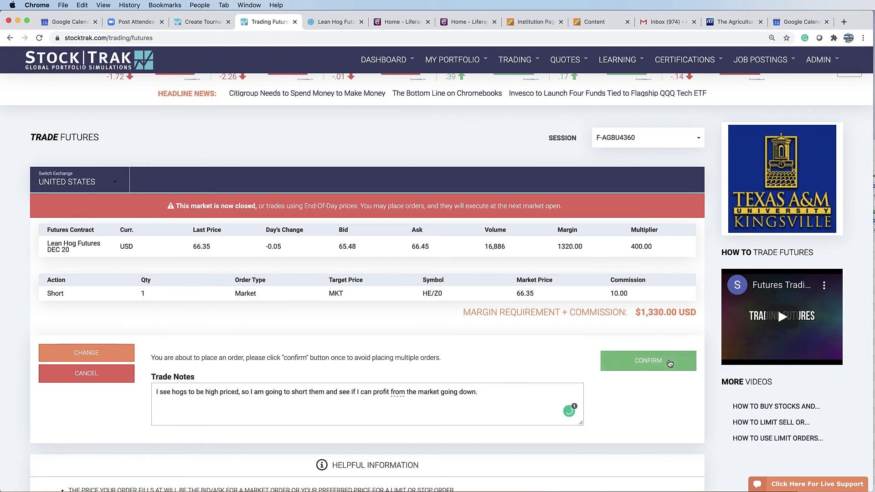
- Confirm the Lean Hog short order and highlight the contract symbol in the confirmation message
{"action": "left_click", "coordinate": [657, 363]}
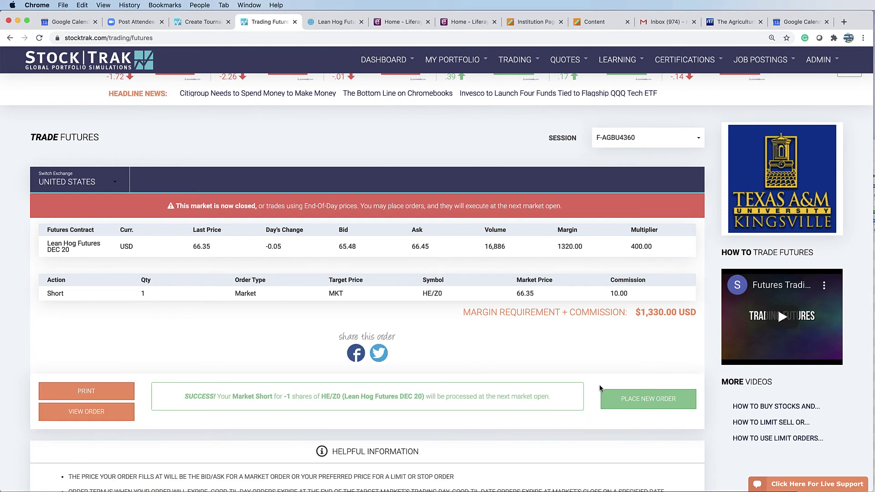
{"action": "left_click_drag", "start_coordinate": [281, 399], "coordinate": [423, 396]}
{"action": "left_click_drag", "start_coordinate": [322, 396], "coordinate": [341, 396]}
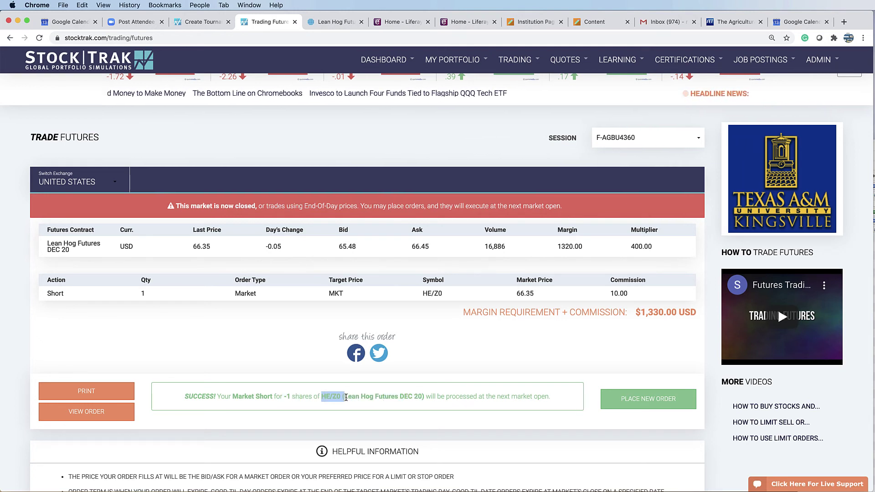
{"action": "left_click", "coordinate": [481, 391]}
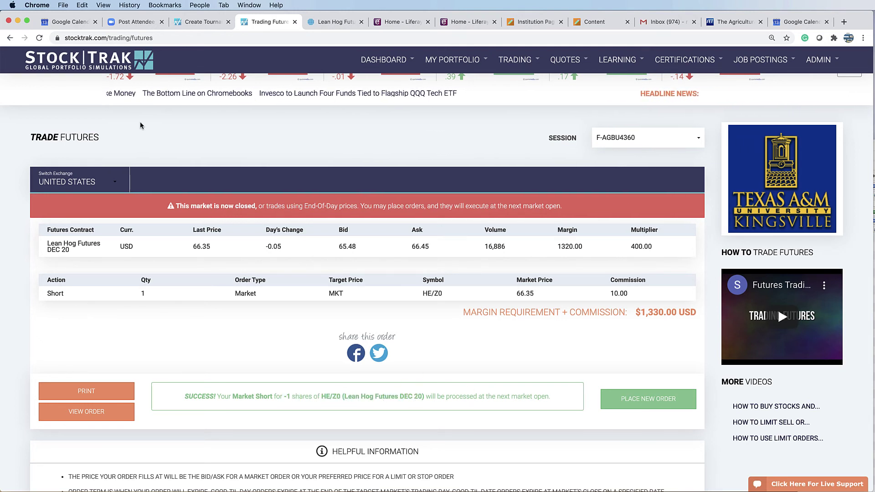
- View the portfolio's open positions and highlight the pending Lean Hog short order under Open Orders
{"action": "scroll", "coordinate": [140, 123], "scroll_direction": "up", "scroll_amount": 3}
{"action": "mouse_move", "coordinate": [111, 123]}
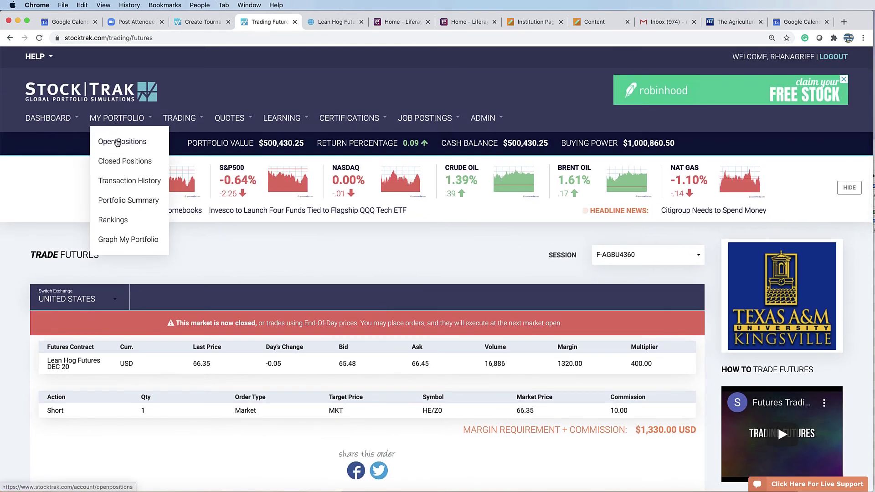
{"action": "left_click", "coordinate": [124, 142]}
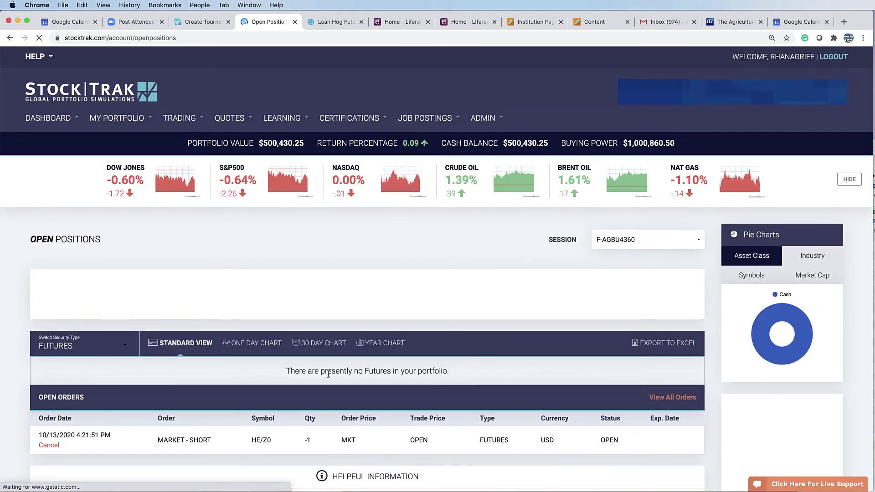
{"action": "scroll", "coordinate": [304, 369], "scroll_direction": "down", "scroll_amount": 4}
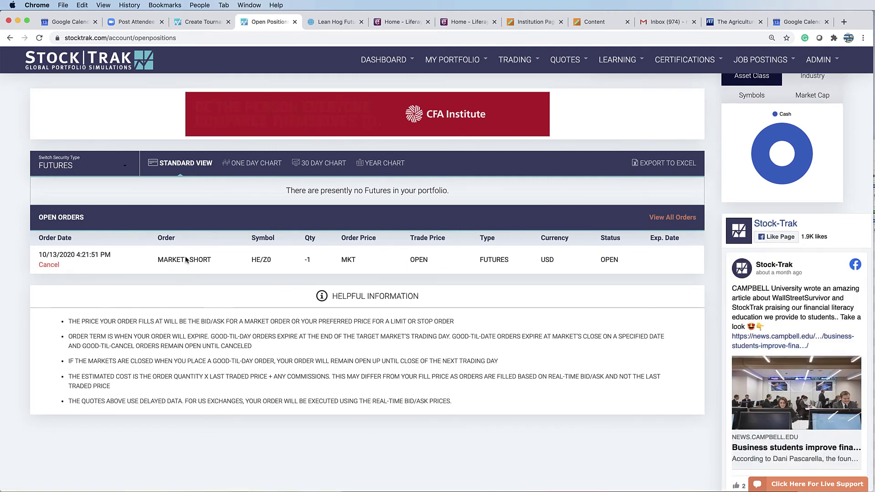
{"action": "left_click_drag", "start_coordinate": [180, 260], "coordinate": [567, 259]}
{"action": "left_click", "coordinate": [583, 321]}
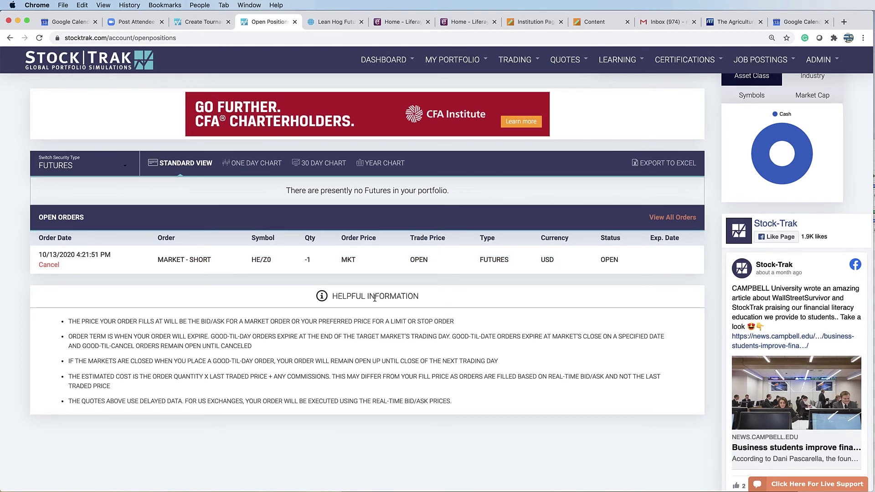
{"action": "scroll", "coordinate": [402, 301], "scroll_direction": "up", "scroll_amount": 5}
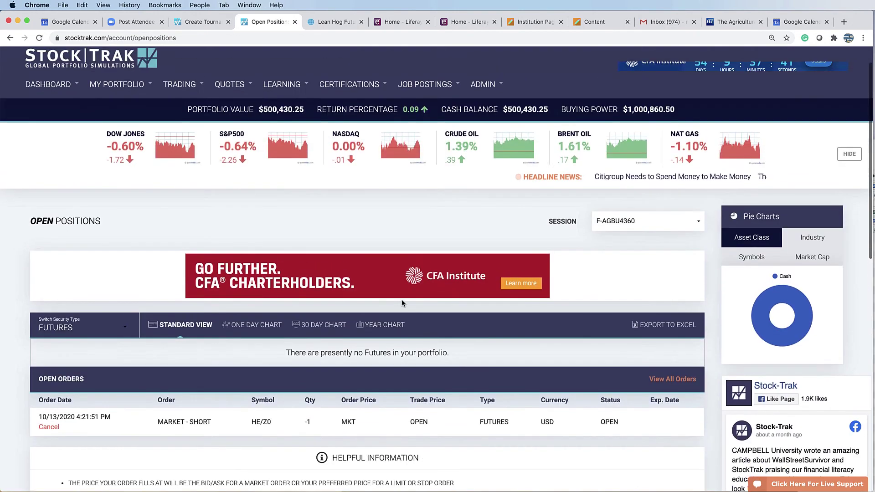